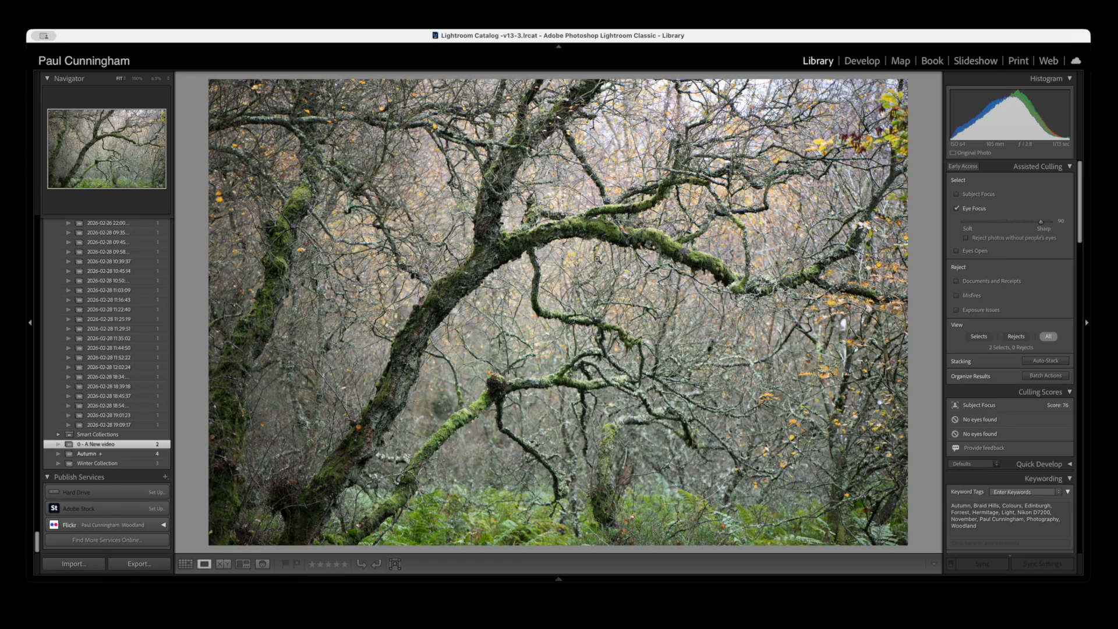
# - Open the woodland photo for developing and set Blacks to +50, Shadows to +43 and Exposure to +0.05
pyautogui.click(863, 62)
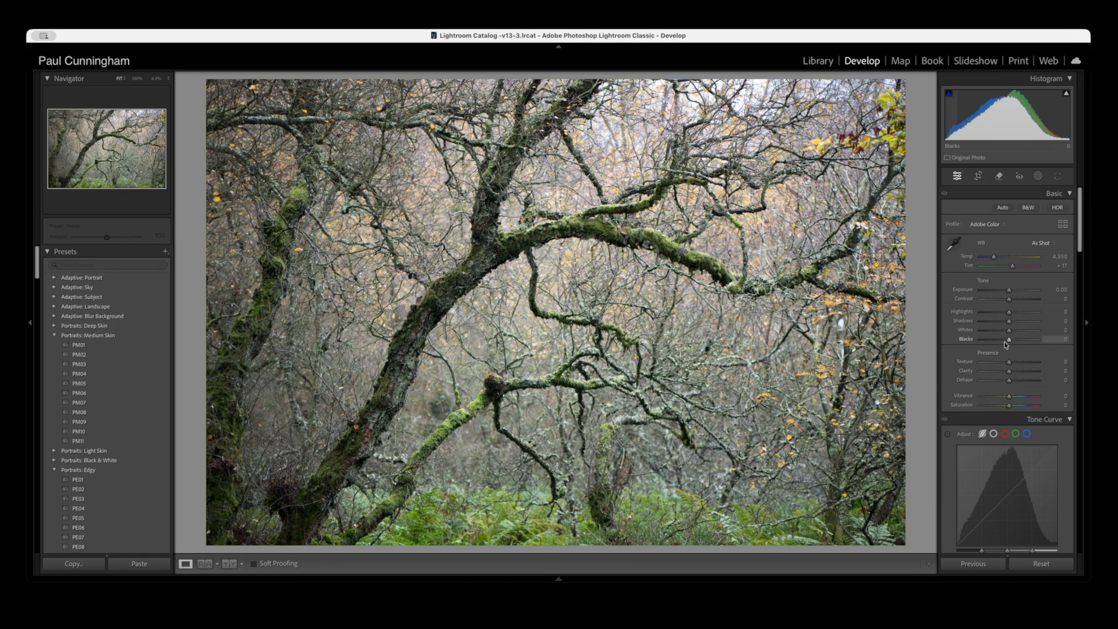
pyautogui.moveTo(1010, 343); pyautogui.dragTo(1025, 343)
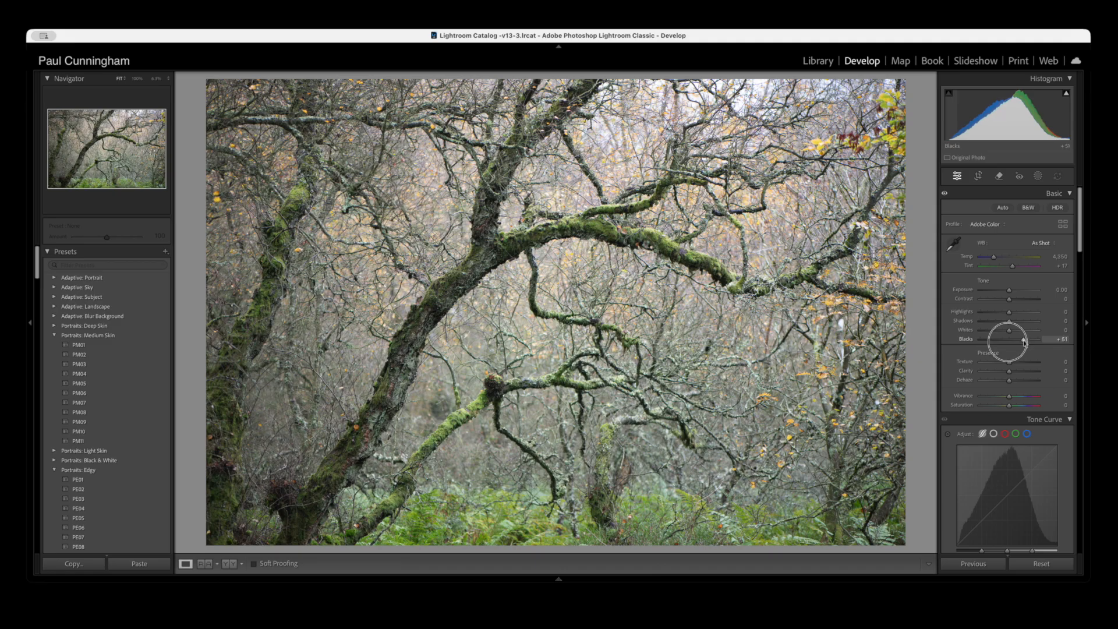
pyautogui.moveTo(1025, 342); pyautogui.dragTo(1024, 342)
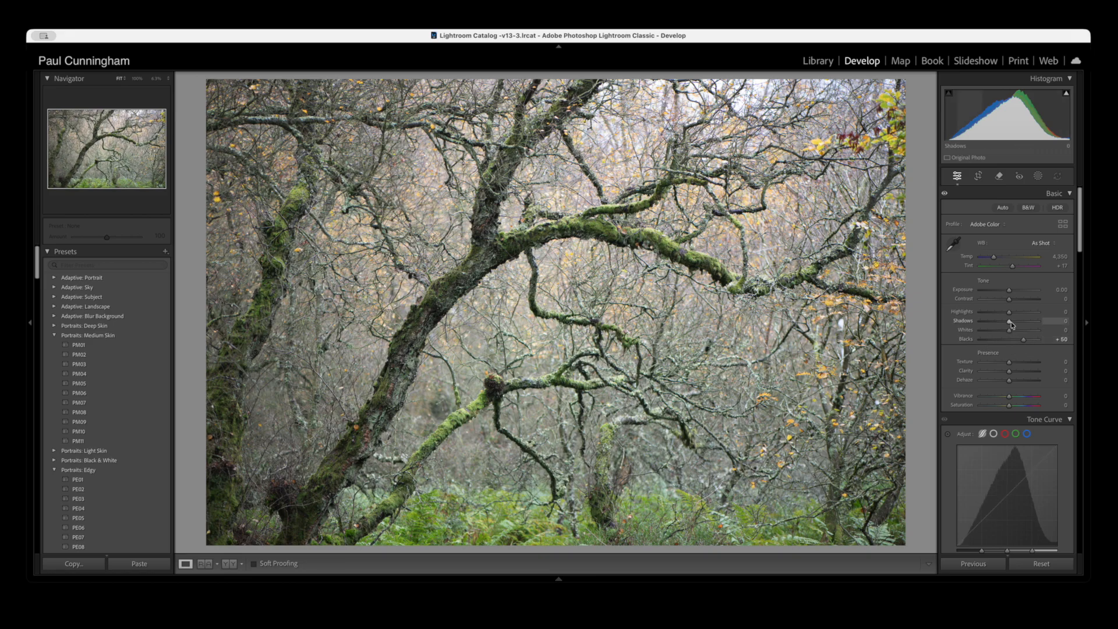
pyautogui.moveTo(1009, 322); pyautogui.dragTo(1022, 325)
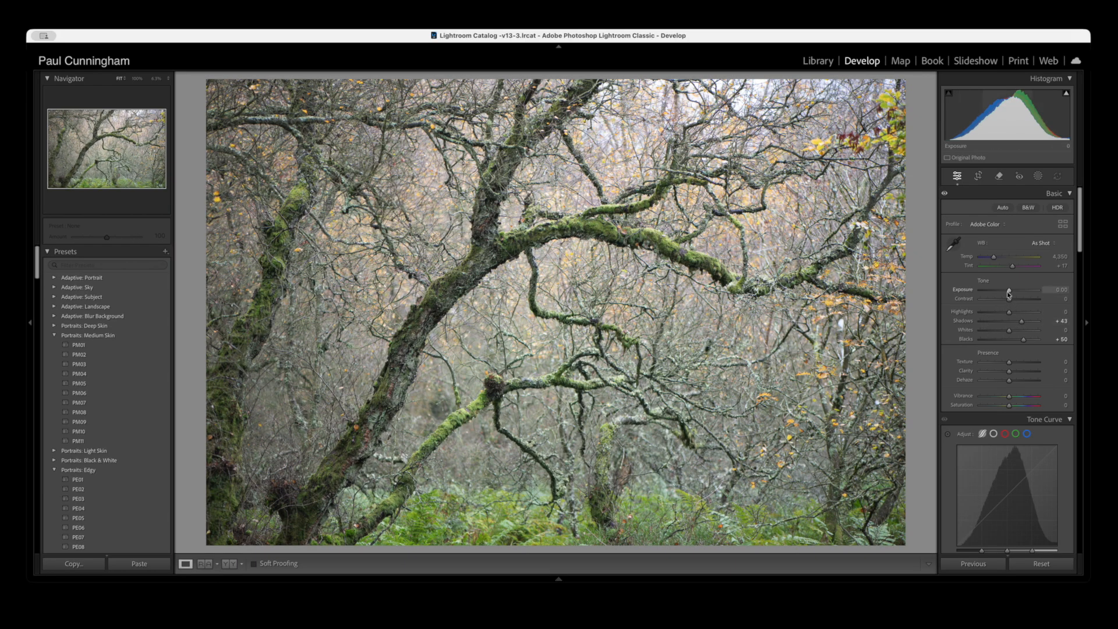
pyautogui.moveTo(1009, 291); pyautogui.dragTo(1010, 291)
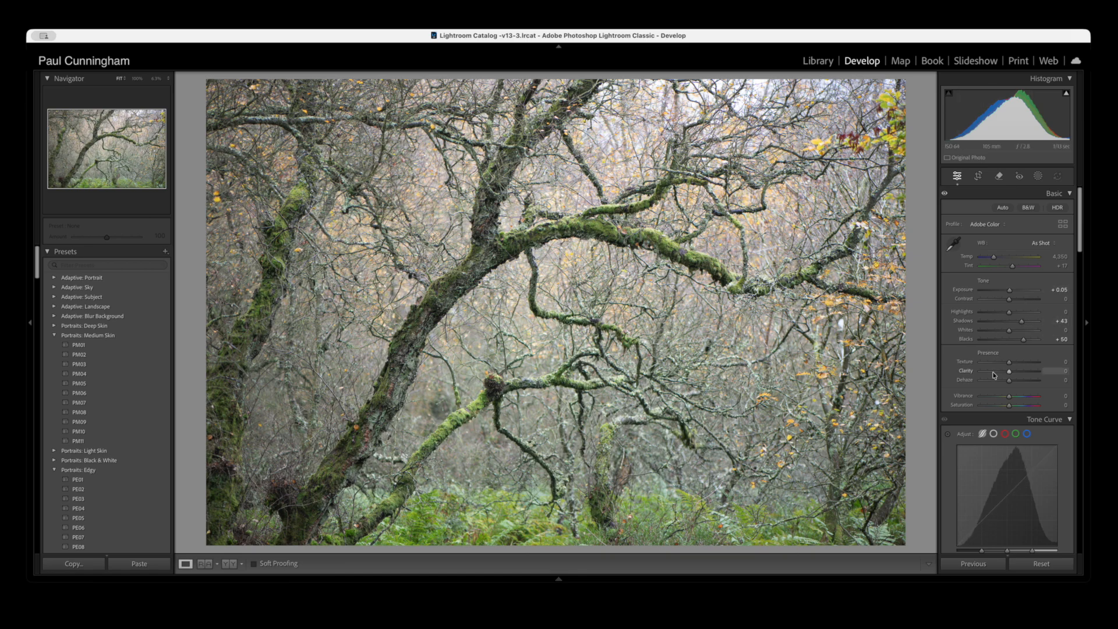
# - Soften and mute the whole photo by setting Clarity to -40 and Saturation to -30
pyautogui.moveTo(1008, 375); pyautogui.dragTo(997, 373)
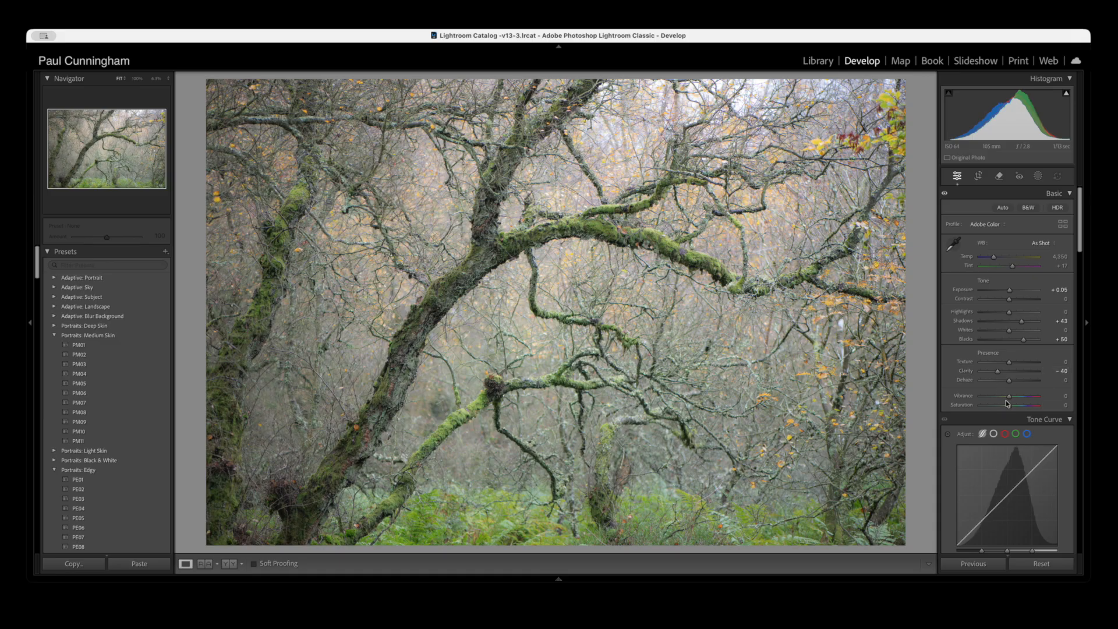
pyautogui.moveTo(1007, 406); pyautogui.dragTo(998, 407)
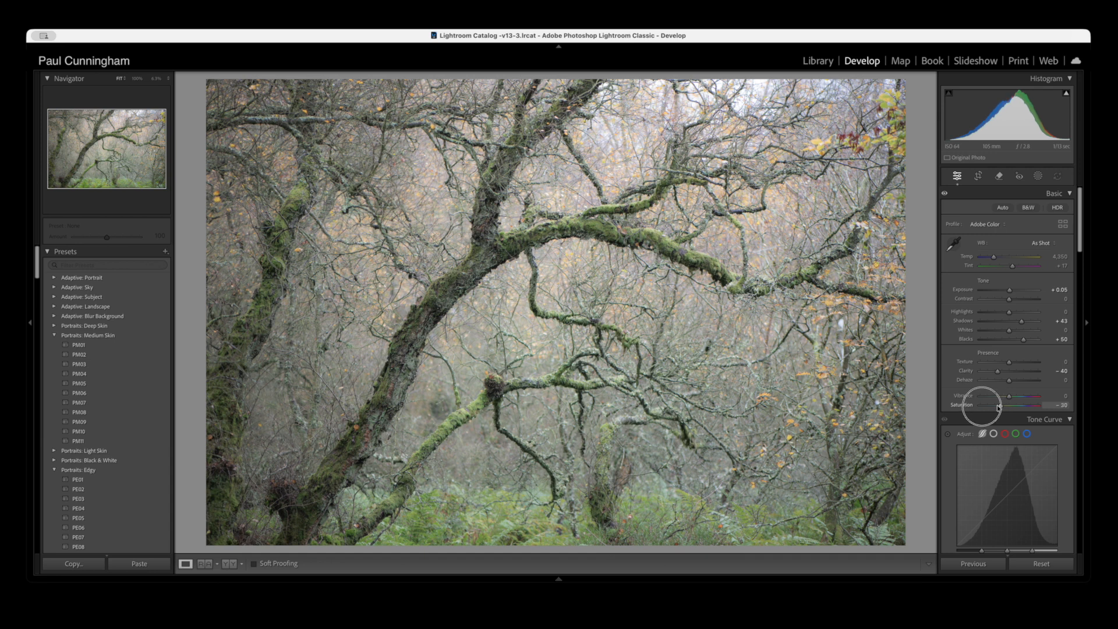
pyautogui.moveTo(998, 407); pyautogui.dragTo(998, 407)
# - Compare the before and after versions of the photo side by side, then return to the single-image view
pyautogui.scroll(-5, 998, 407)
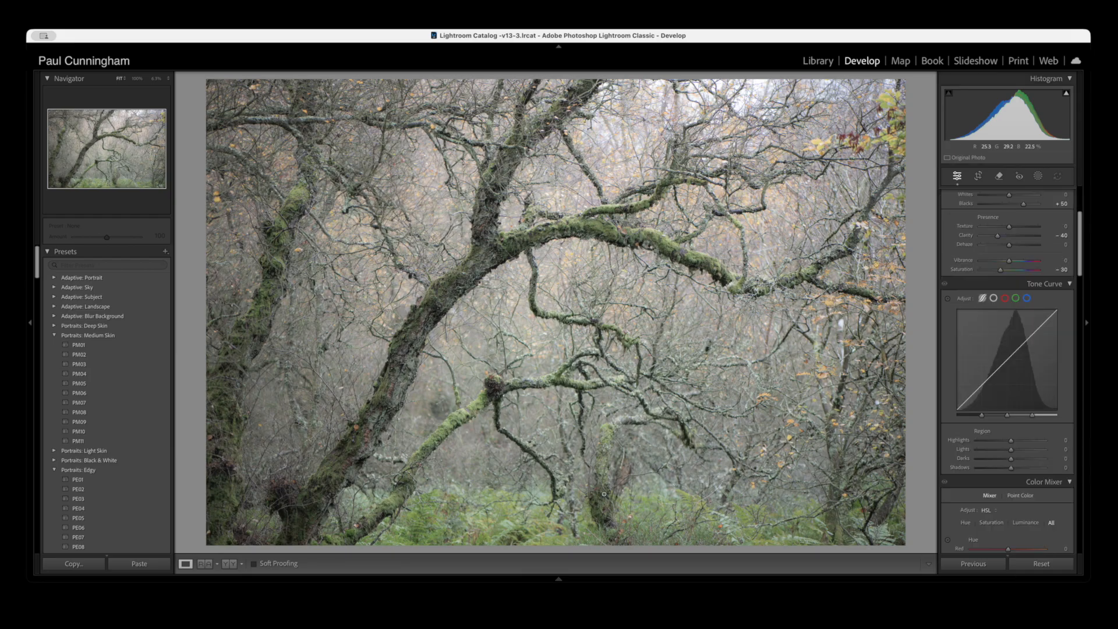
pyautogui.click(231, 563)
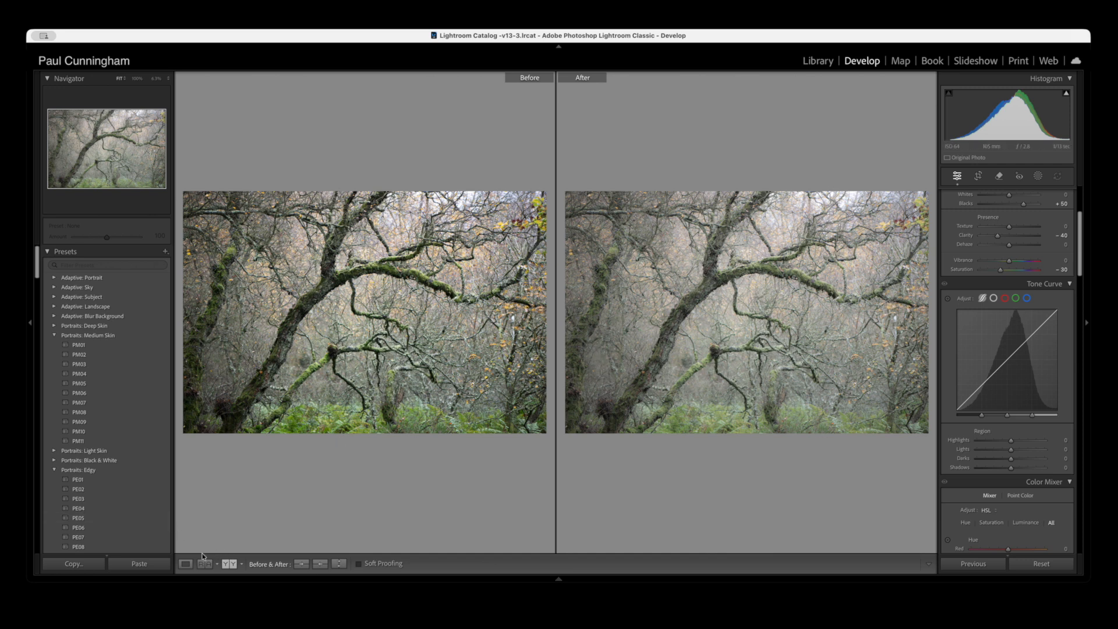
pyautogui.click(186, 564)
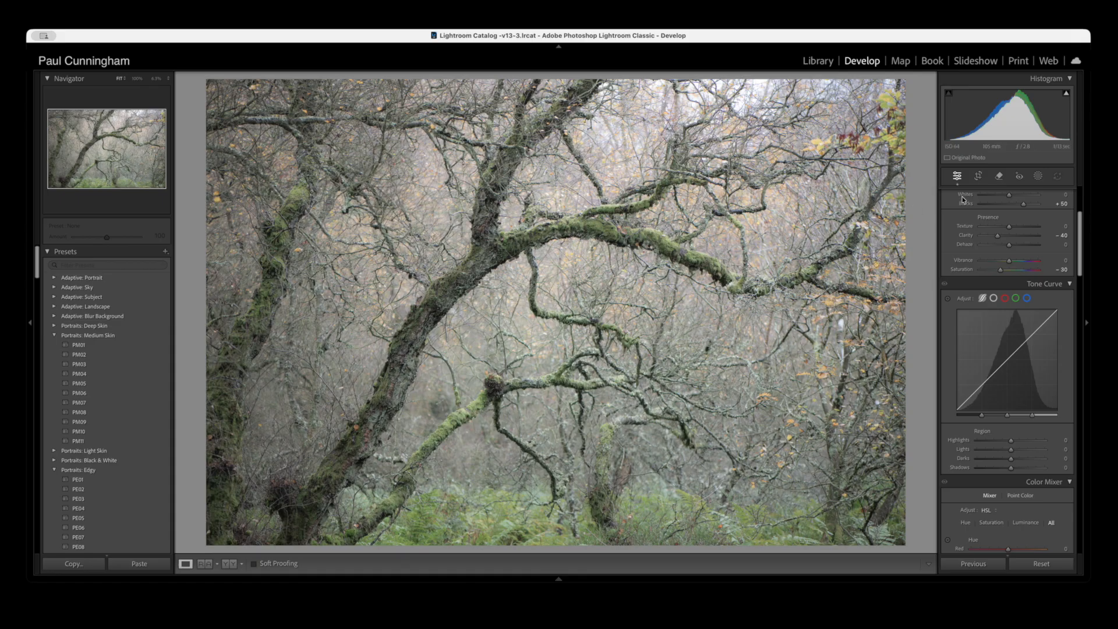
# - Crop the photo to a 4 x 5 / 8 x 10 aspect, keeping its left side and cutting off the right edge
pyautogui.click(978, 178)
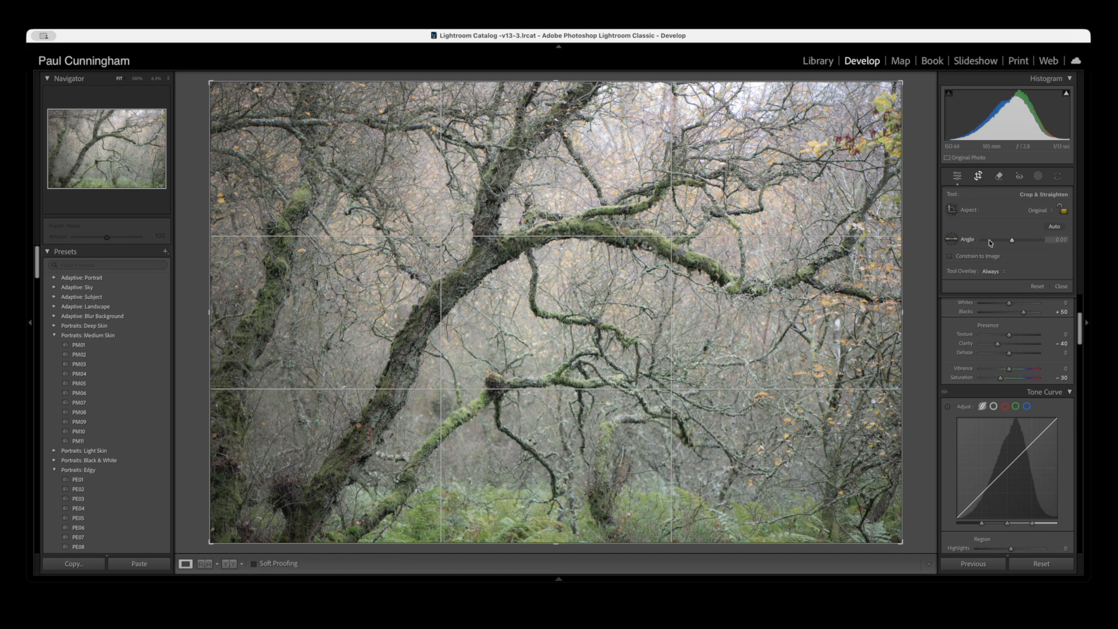
pyautogui.click(1041, 211)
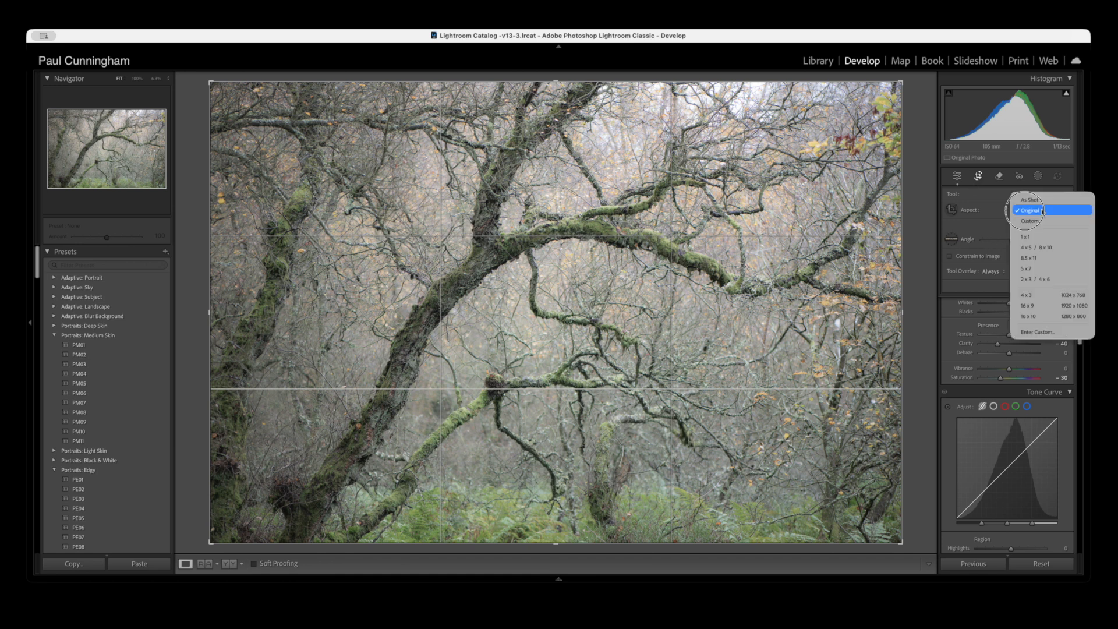
pyautogui.click(1040, 248)
pyautogui.moveTo(746, 253); pyautogui.dragTo(805, 255)
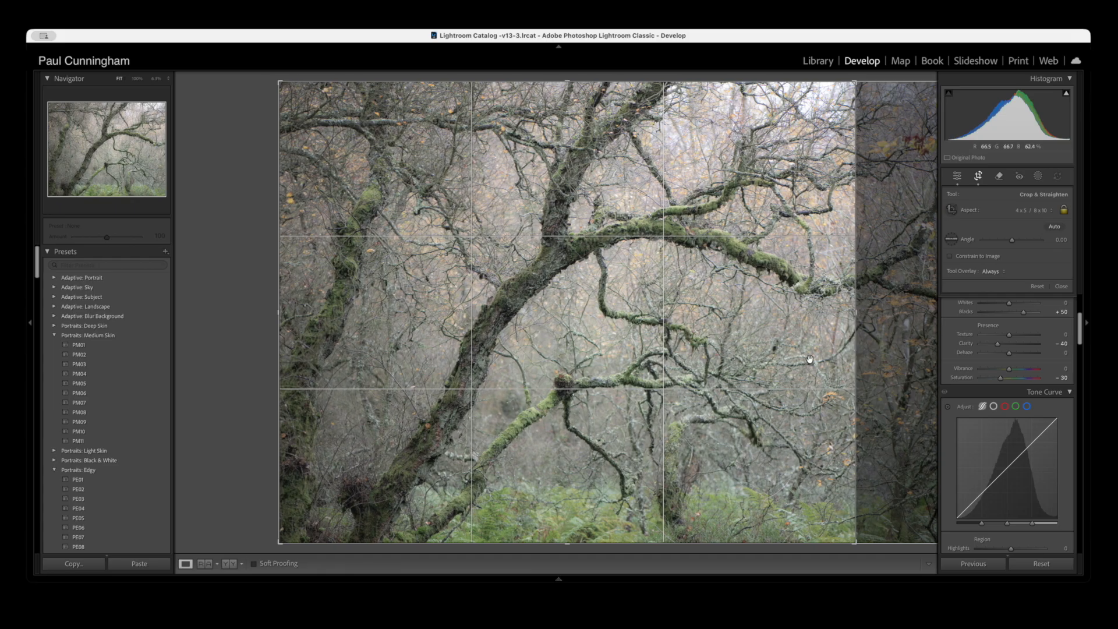
pyautogui.press('Return')
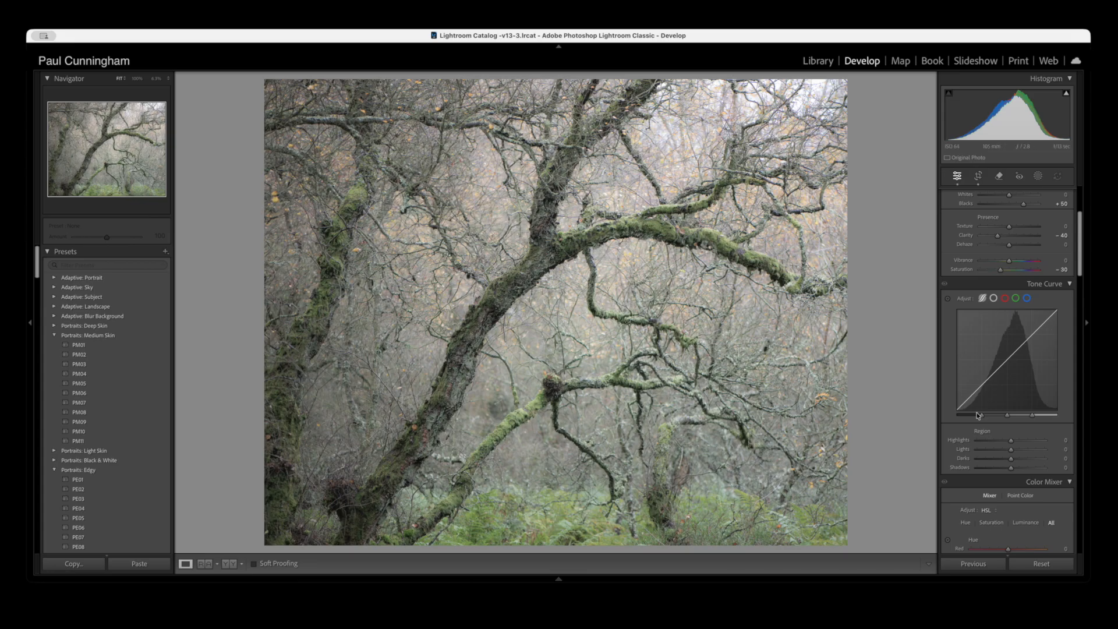
# - Brighten the moss and ferns by raising the Green luminance to +57, checking the mossy branch up close
pyautogui.scroll(-6, 984, 414)
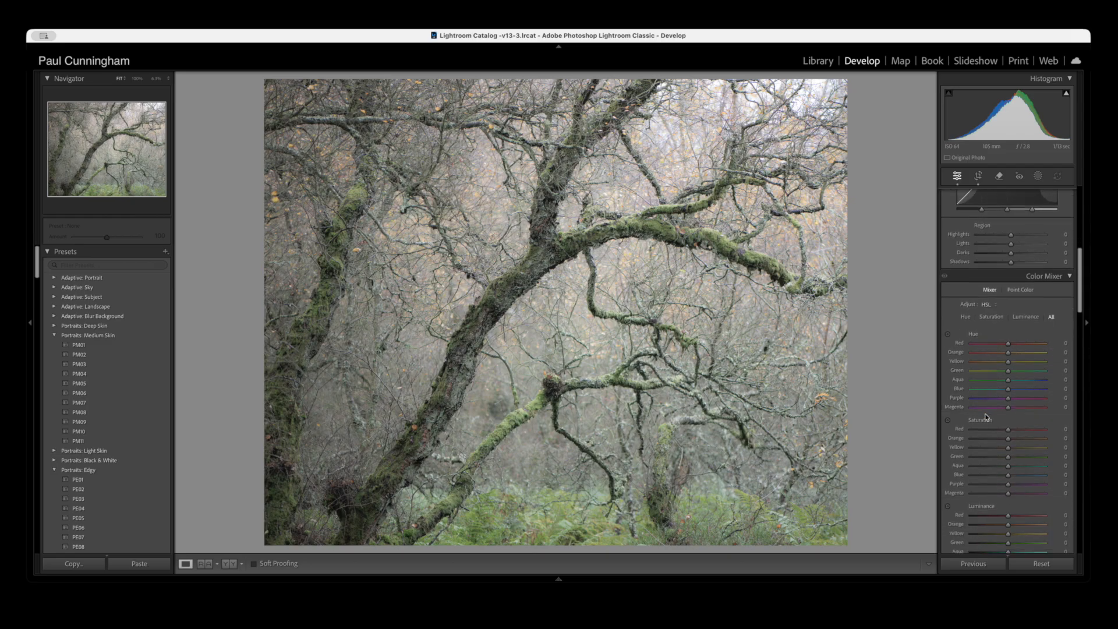
pyautogui.scroll(-1, 986, 417)
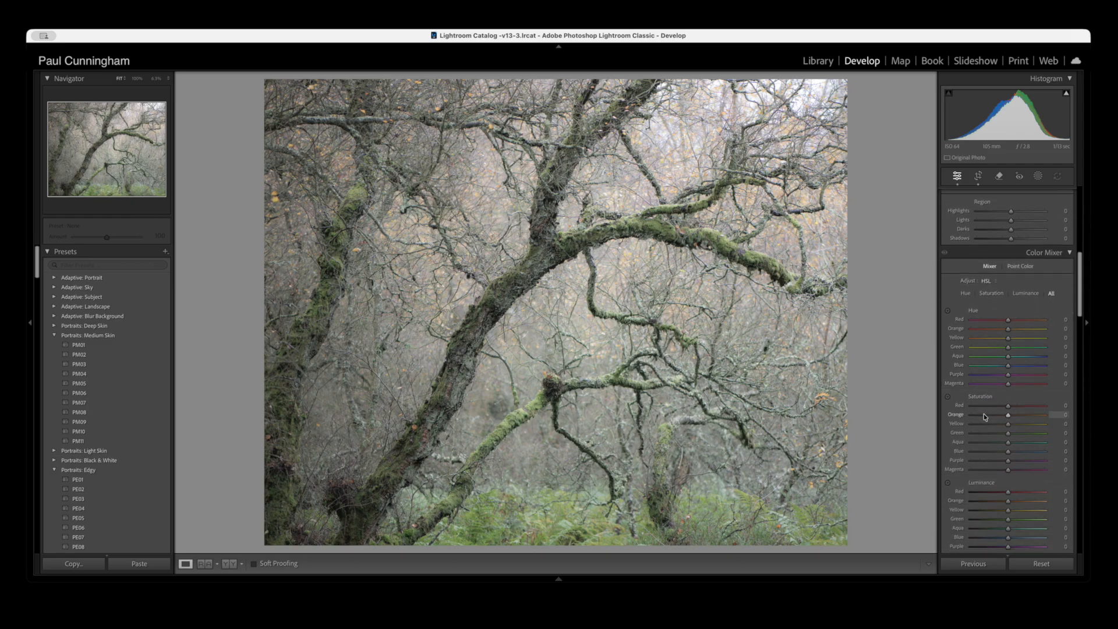
pyautogui.scroll(-1, 983, 414)
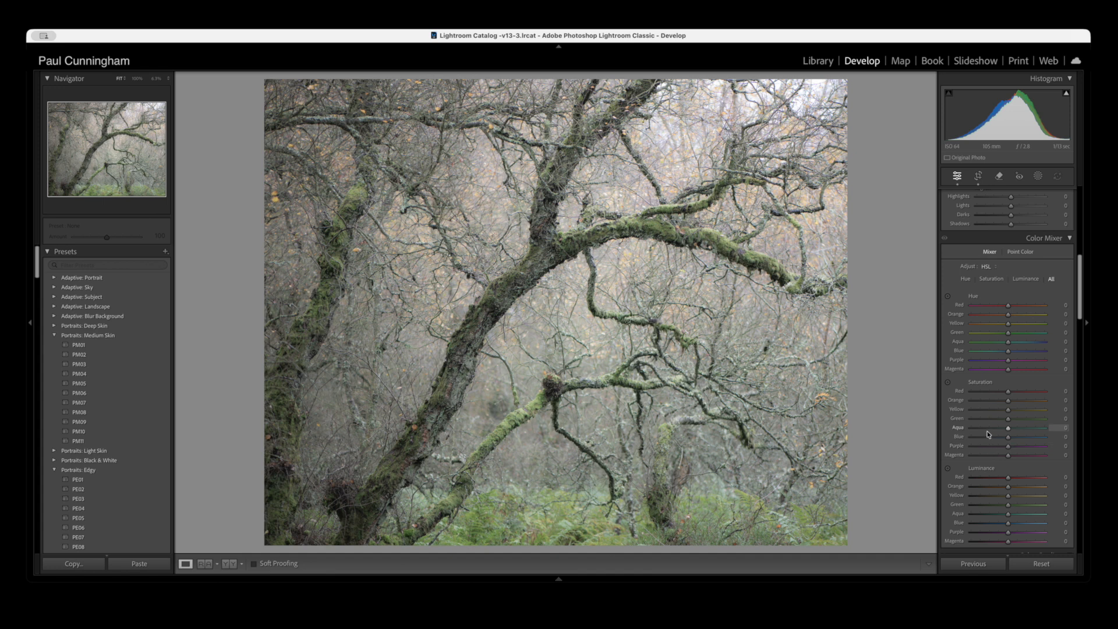
pyautogui.scroll(-1, 988, 434)
pyautogui.scroll(-1, 988, 433)
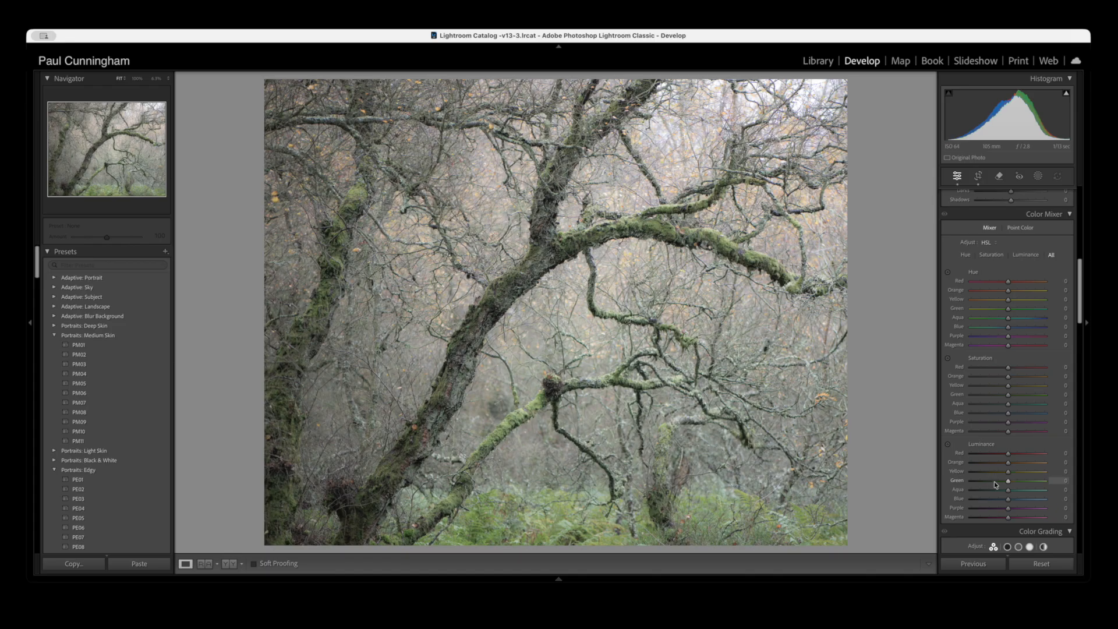
pyautogui.moveTo(993, 481); pyautogui.dragTo(1027, 482)
pyautogui.moveTo(1026, 482); pyautogui.dragTo(1025, 481)
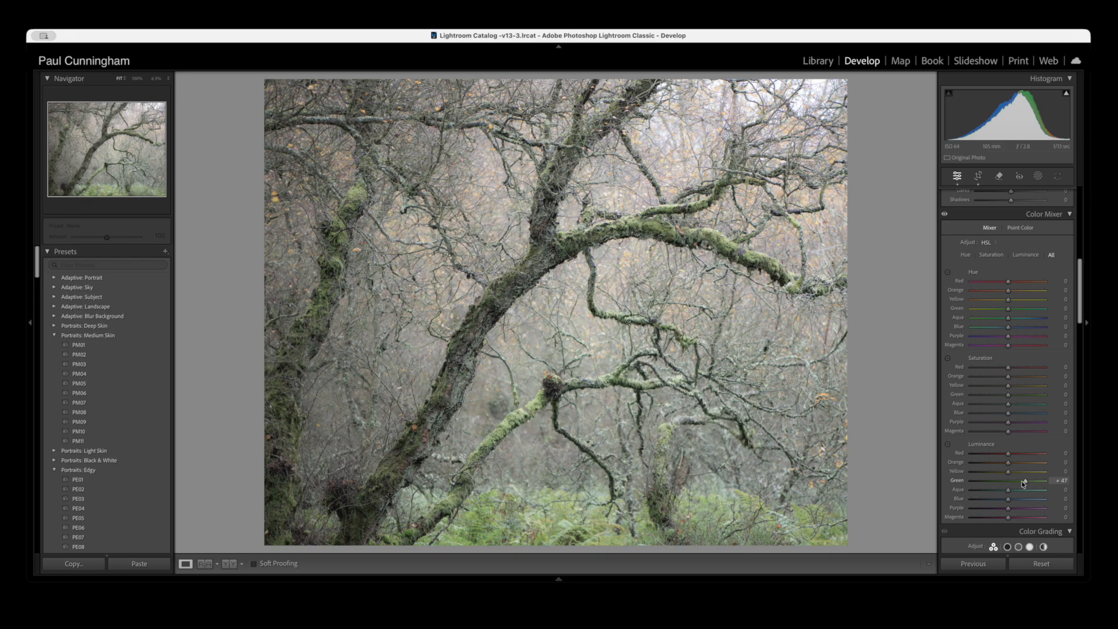
pyautogui.click(718, 243)
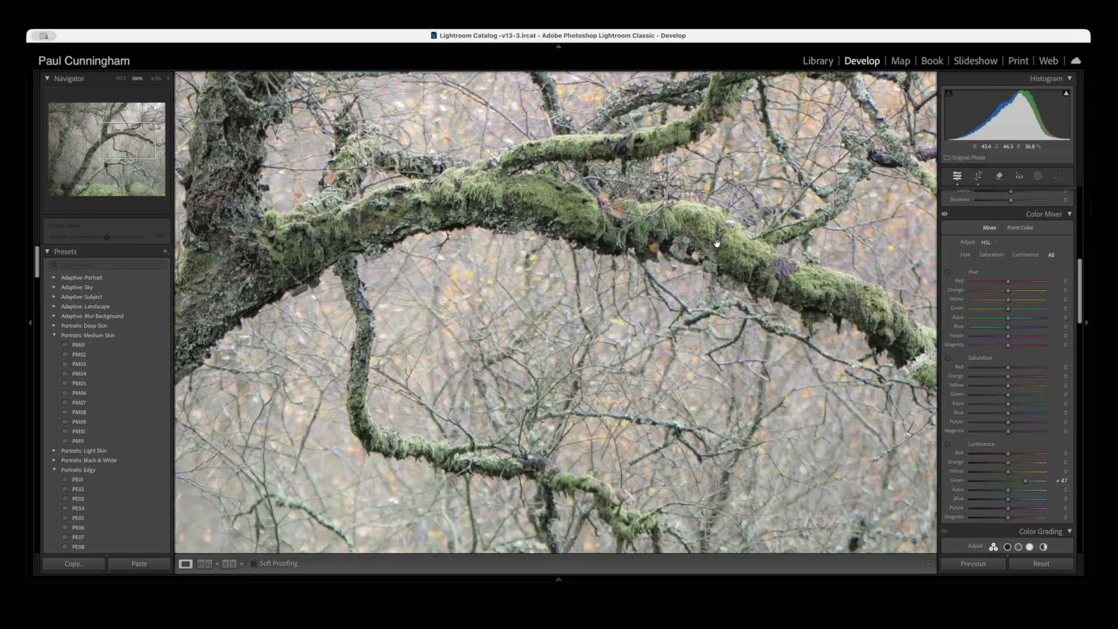
pyautogui.click(543, 403)
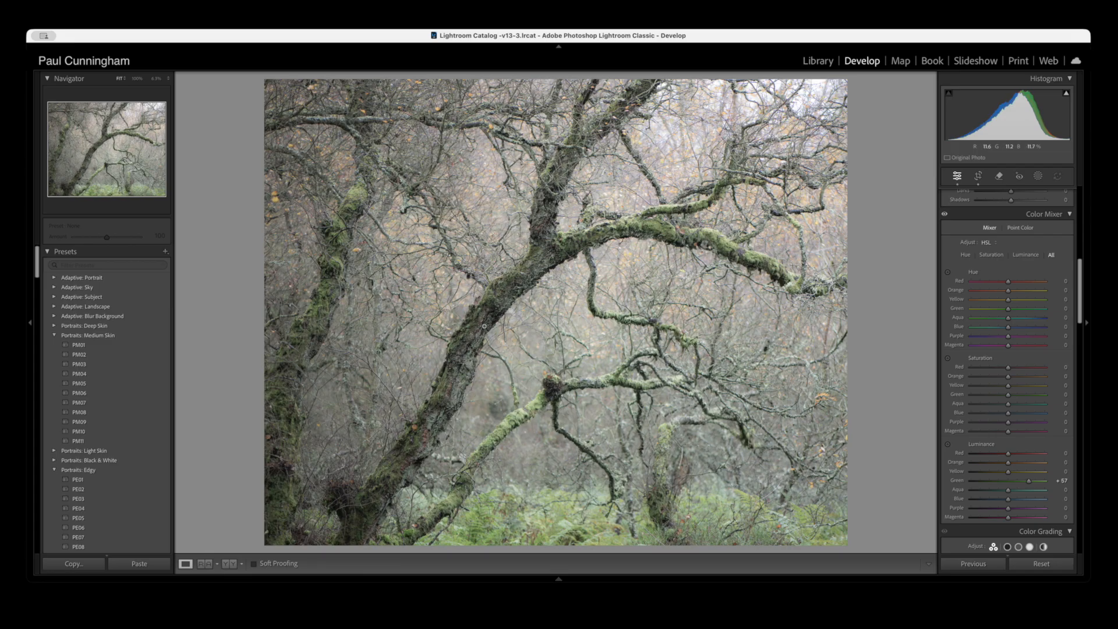
# - Add a linear gradient mask from the photo's upper-left corner toward the centre and set its Exposure to 0.65
pyautogui.hotkey('shift', 'w')
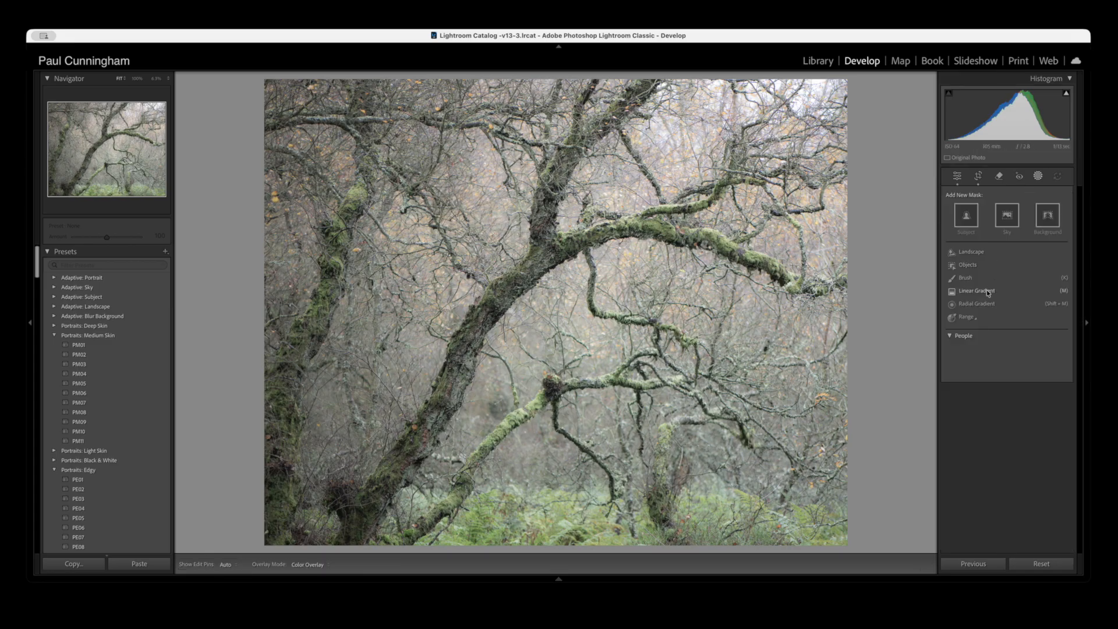
pyautogui.click(970, 293)
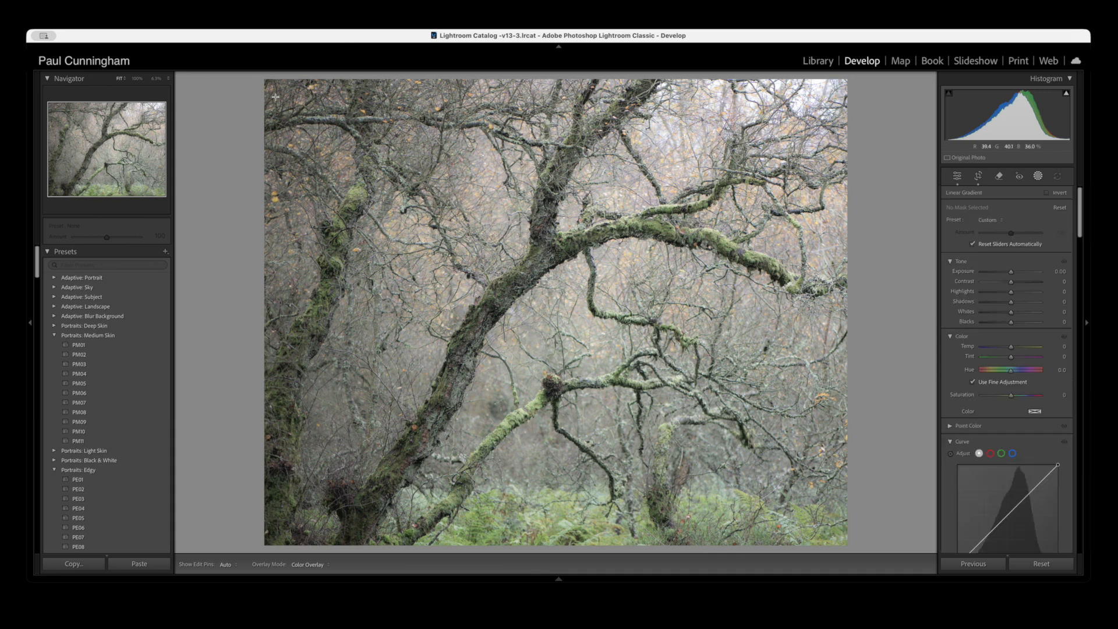
pyautogui.moveTo(278, 86); pyautogui.dragTo(502, 255)
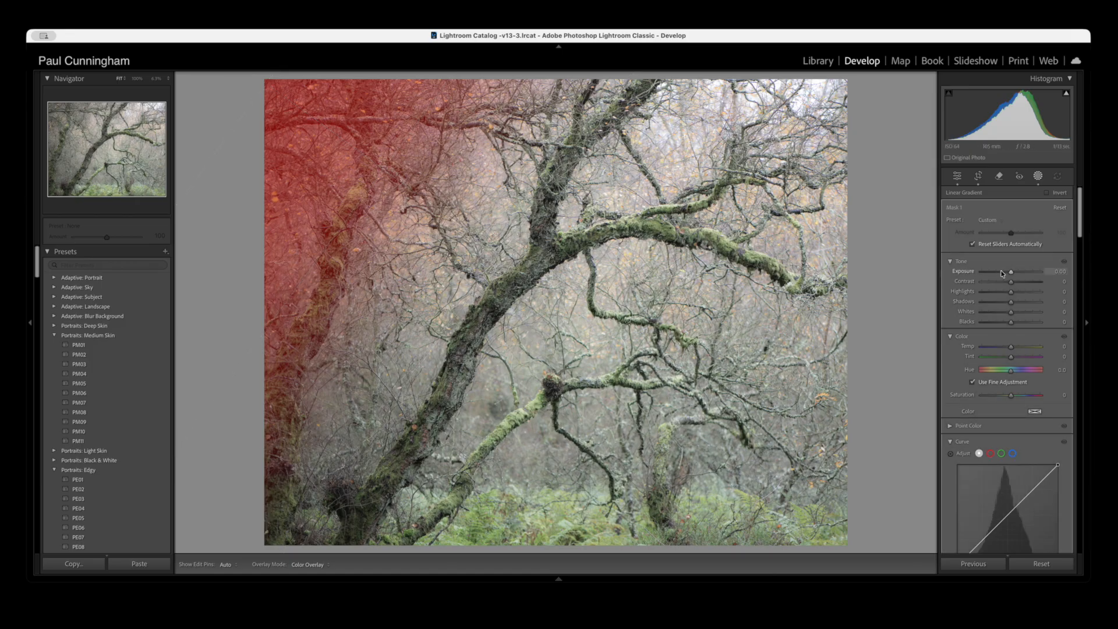
pyautogui.moveTo(1014, 272); pyautogui.dragTo(1016, 275)
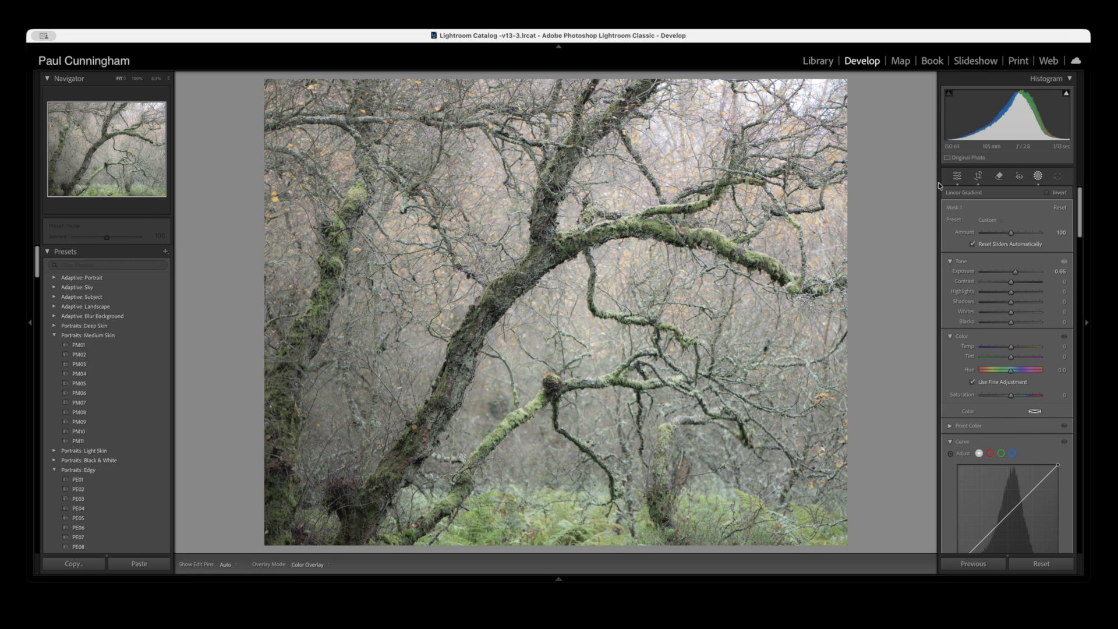
# - Add a second linear gradient mask from the photo's lower-left corner, set its Exposure to 0.87, and finish masking
pyautogui.click(941, 206)
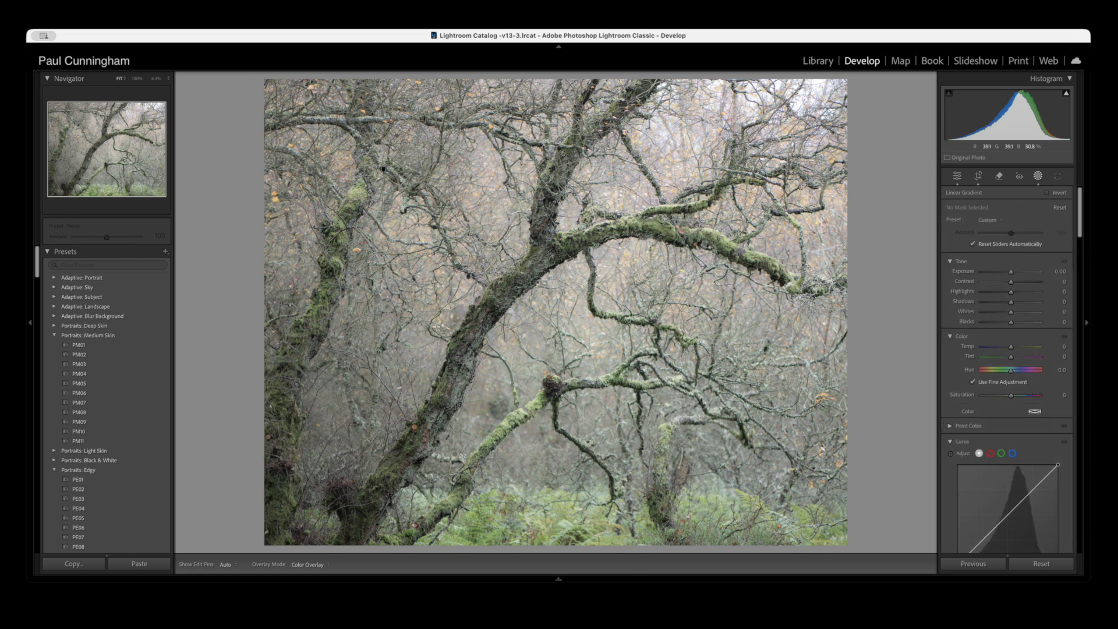
pyautogui.moveTo(265, 543); pyautogui.dragTo(374, 355)
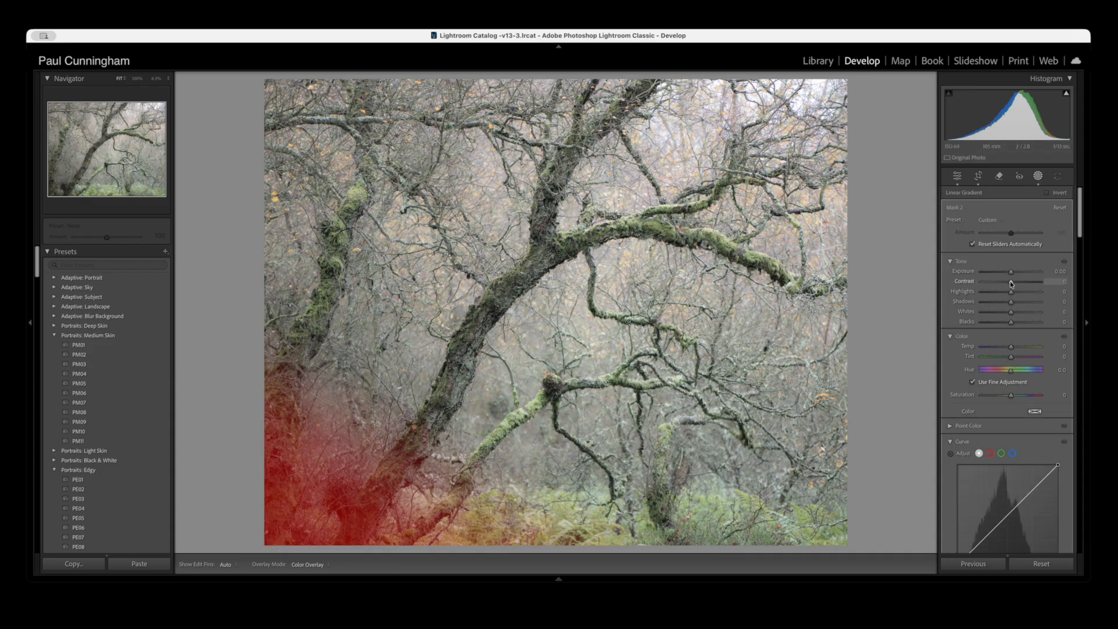
pyautogui.moveTo(1011, 274); pyautogui.dragTo(1016, 273)
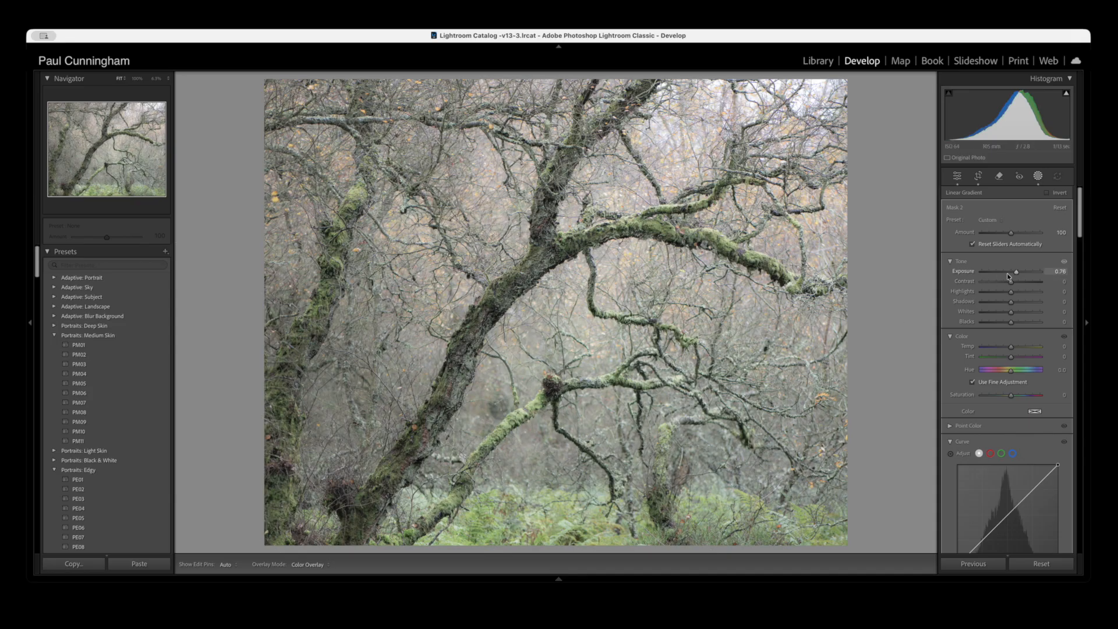
pyautogui.moveTo(1016, 274); pyautogui.dragTo(1017, 273)
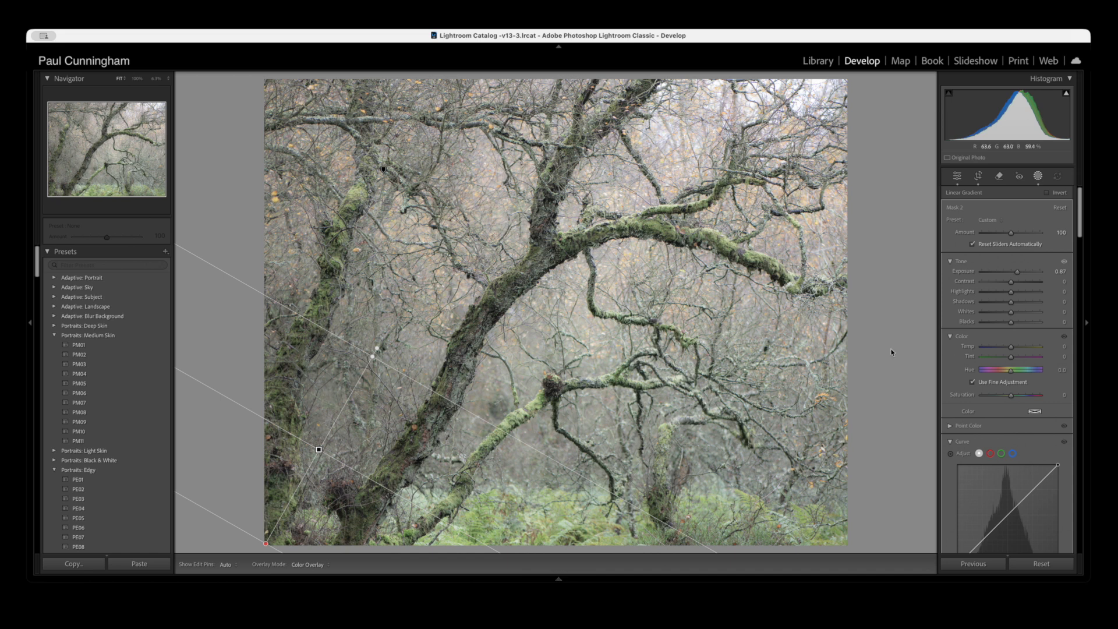
pyautogui.scroll(-3, 1003, 383)
pyautogui.scroll(-5, 1002, 383)
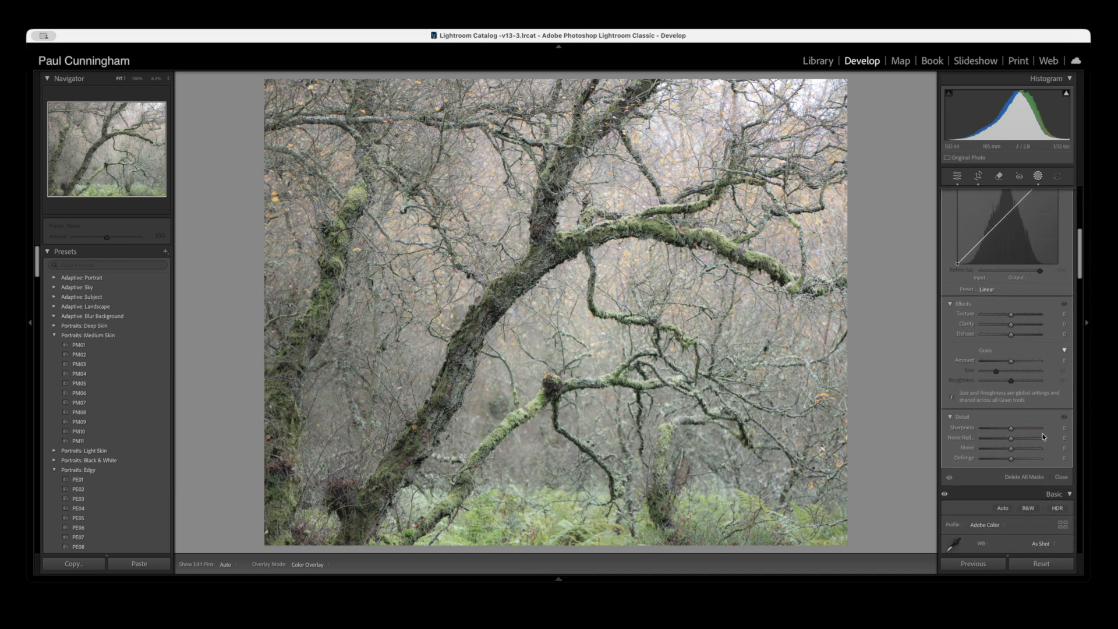
pyautogui.click(1062, 476)
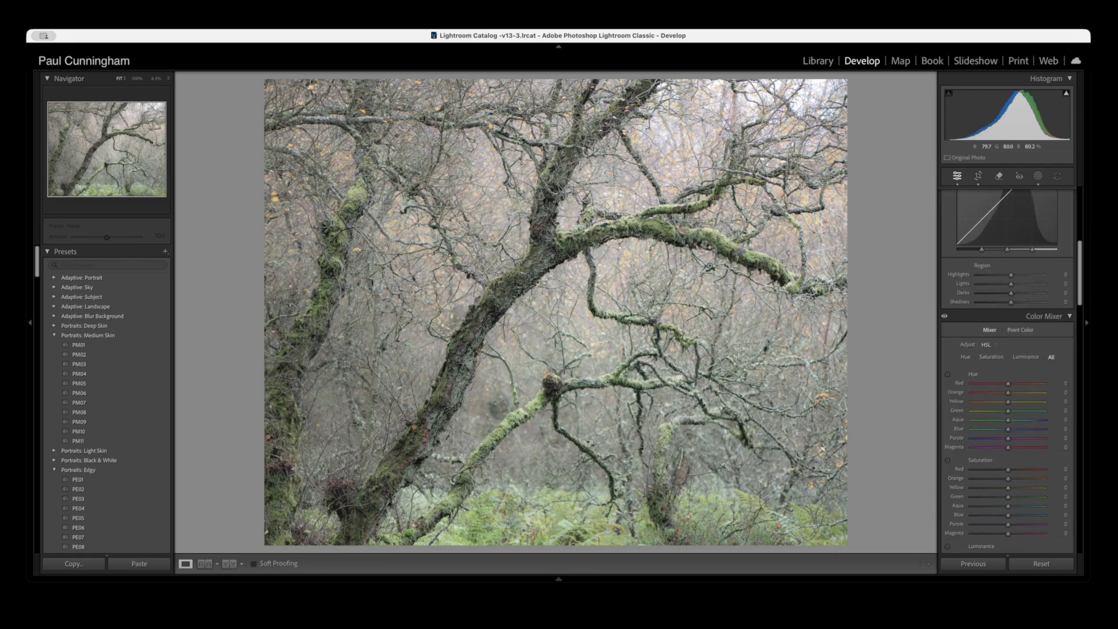
# - Examine the trunk, mossy branches and surrounding twigs at 100% magnification
pyautogui.click(498, 201)
pyautogui.scroll(-2, 497, 201)
pyautogui.hscroll(6, 604, 257)
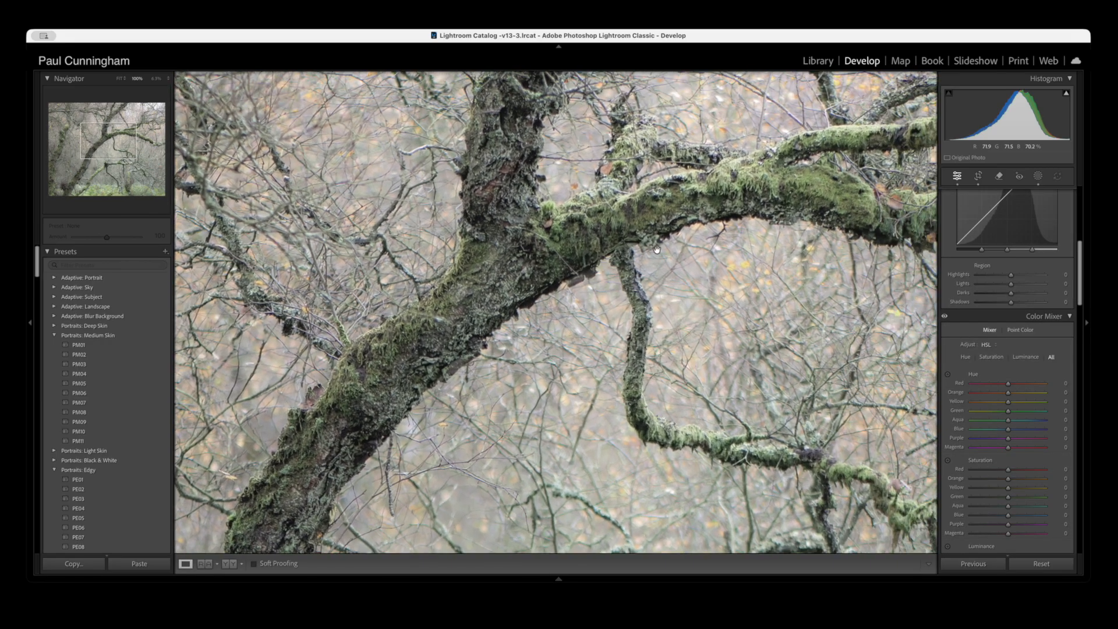
pyautogui.hscroll(10, 540, 253)
pyautogui.scroll(-1, 539, 253)
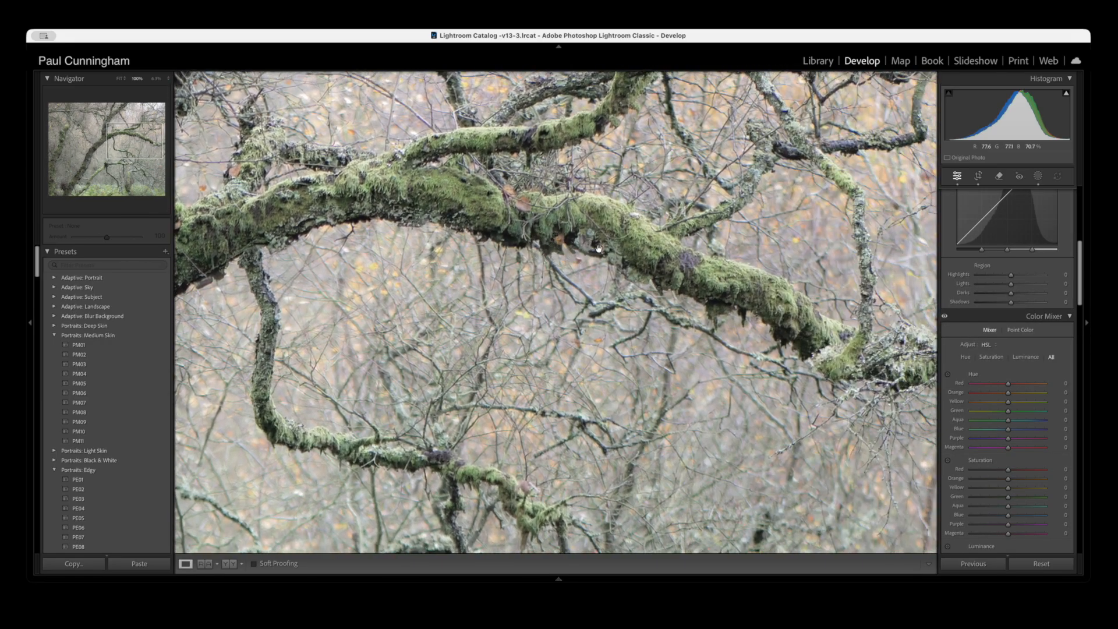
pyautogui.hscroll(-9, 543, 220)
pyautogui.scroll(-2, 542, 220)
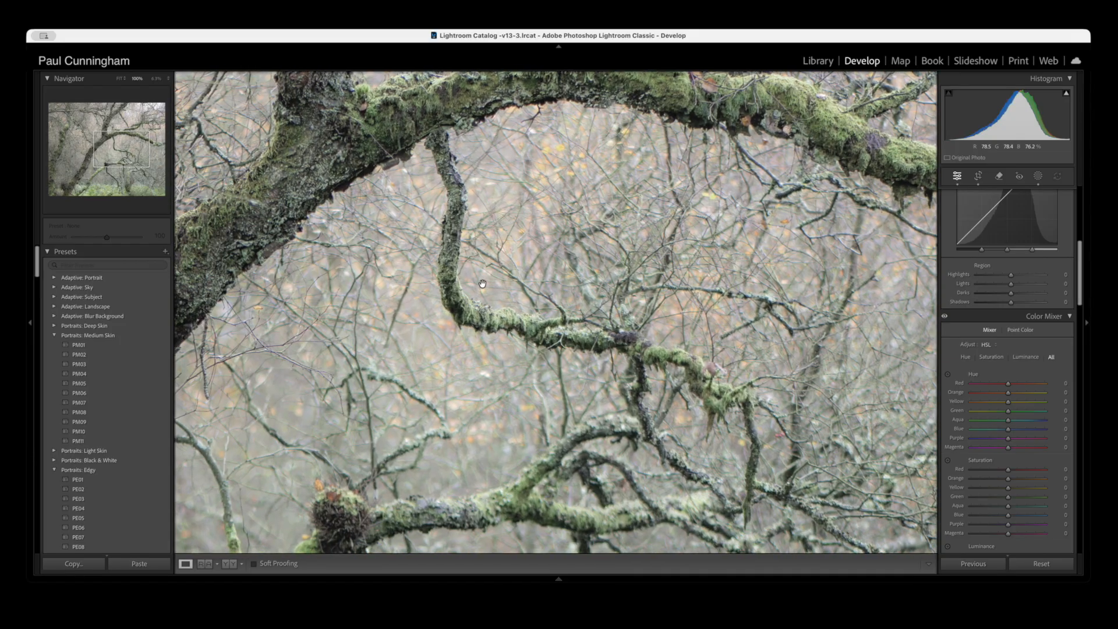
pyautogui.hscroll(-10, 411, 261)
pyautogui.scroll(1, 495, 274)
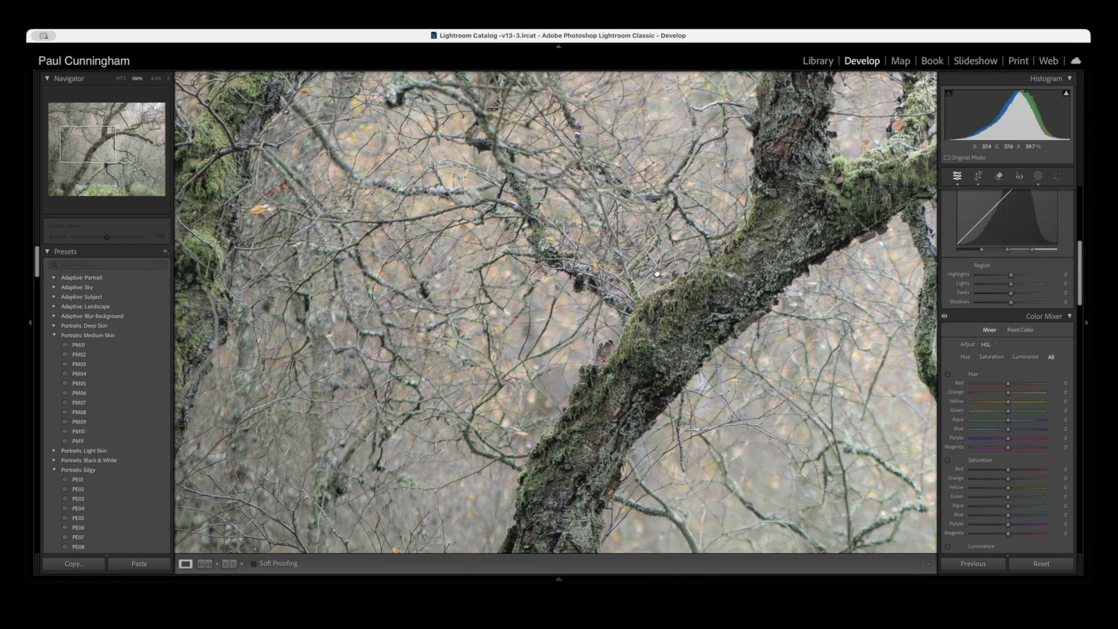
# - Examine the photo's left side at 100% magnification, from the upper-left twigs down the mossy trunk to the lower-left ferns
pyautogui.scroll(6, 585, 285)
pyautogui.hscroll(-2, 585, 286)
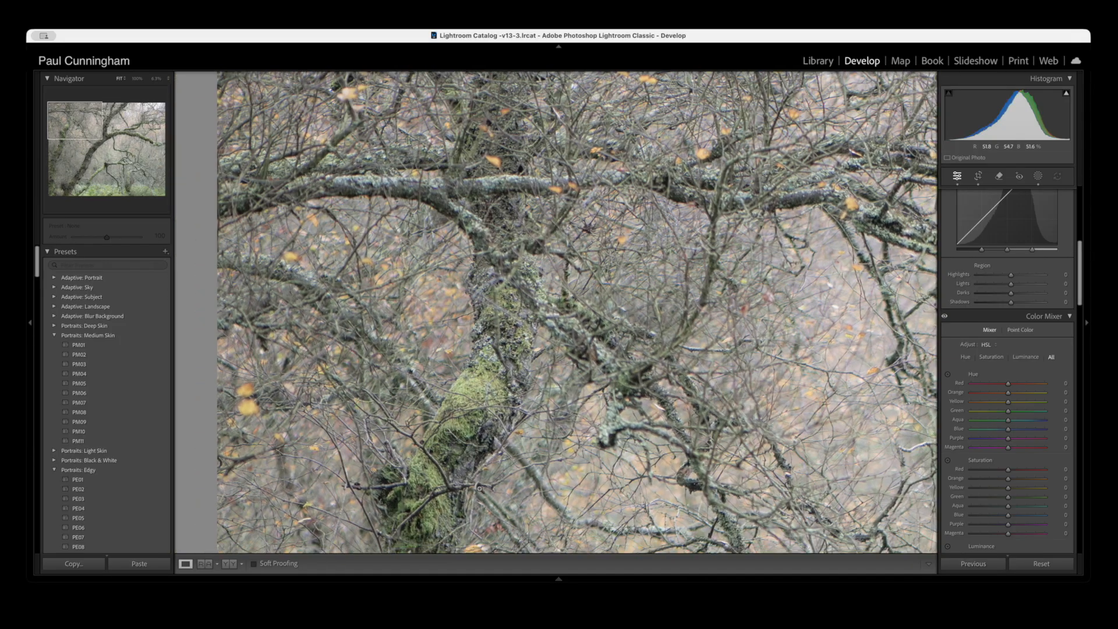
pyautogui.click(469, 495)
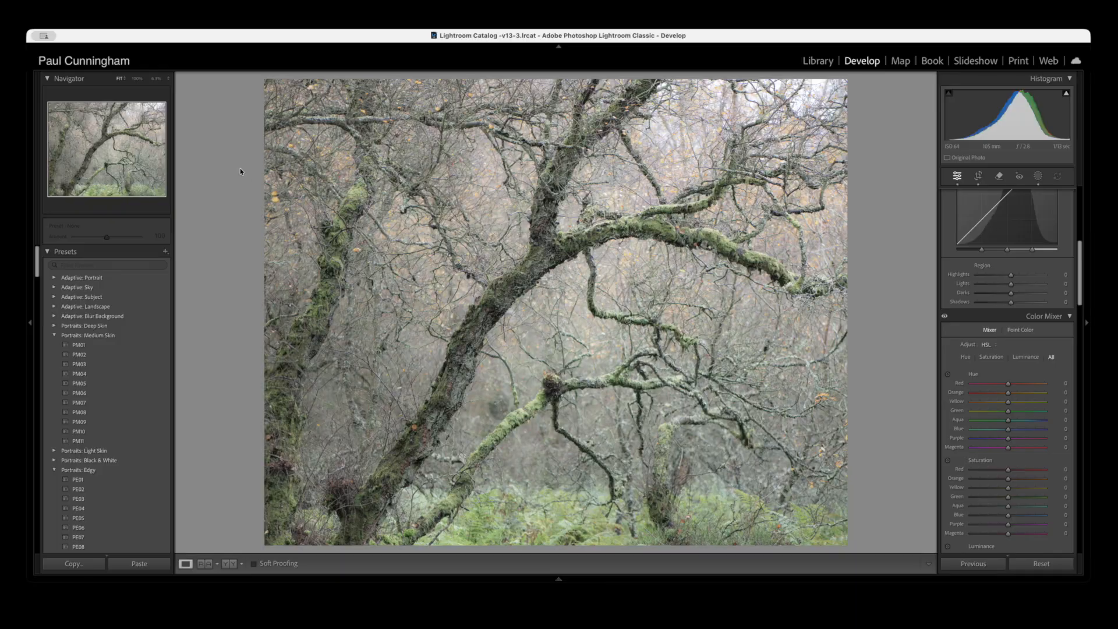
pyautogui.click(279, 93)
pyautogui.moveTo(307, 116); pyautogui.dragTo(369, 264)
pyautogui.click(370, 265)
pyautogui.moveTo(333, 351); pyautogui.dragTo(330, 244)
pyautogui.moveTo(319, 312); pyautogui.dragTo(398, 135)
pyautogui.moveTo(302, 390); pyautogui.dragTo(348, 205)
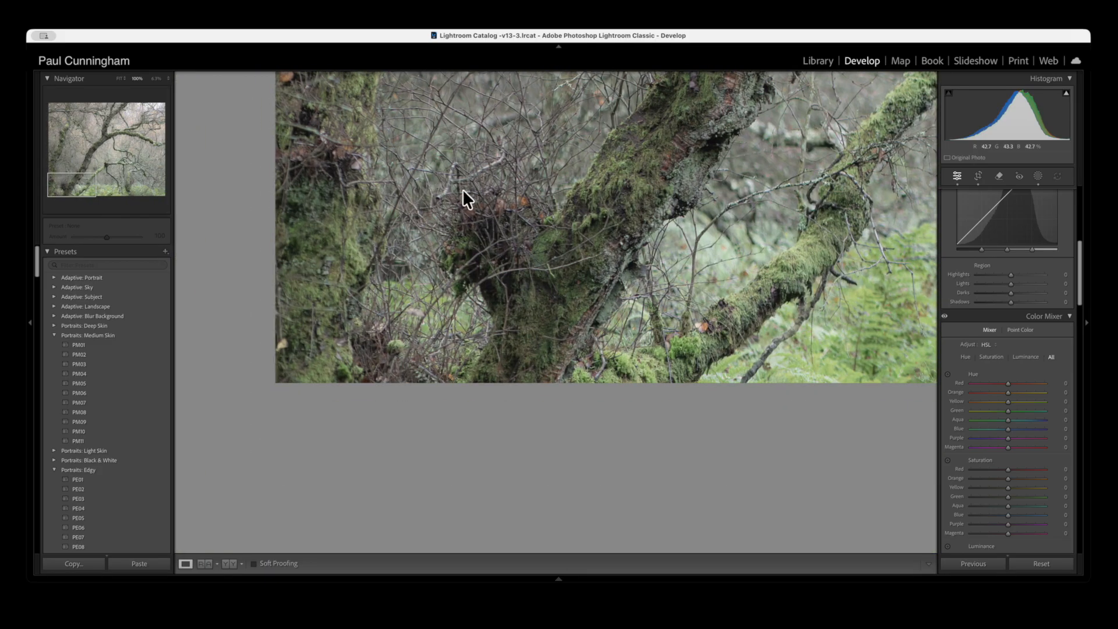
pyautogui.click(469, 253)
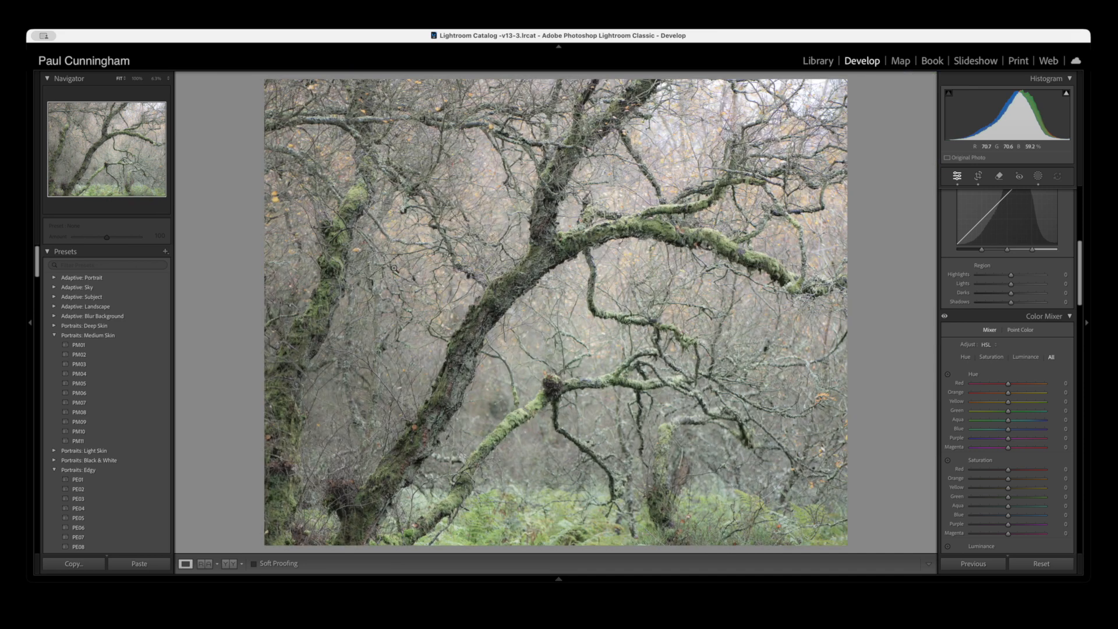
# - Examine the mossy branches and twigs on the photo's right side at 100% magnification, then view the whole photo
pyautogui.click(609, 341)
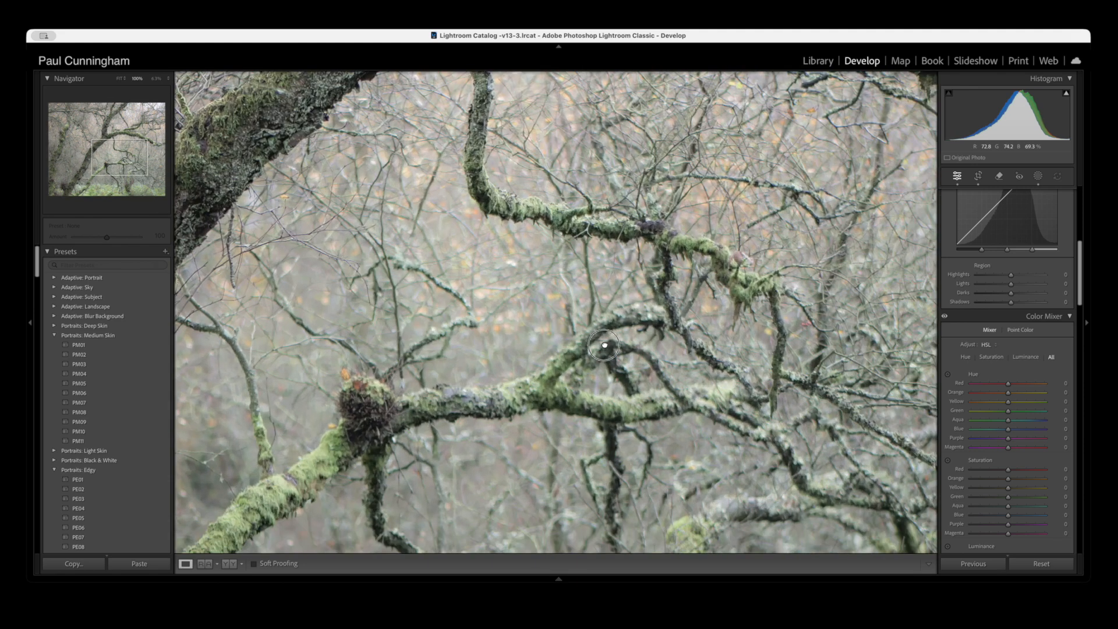
pyautogui.moveTo(631, 356); pyautogui.dragTo(591, 245)
pyautogui.moveTo(835, 95); pyautogui.dragTo(833, 93)
pyautogui.moveTo(814, 513); pyautogui.dragTo(794, 464)
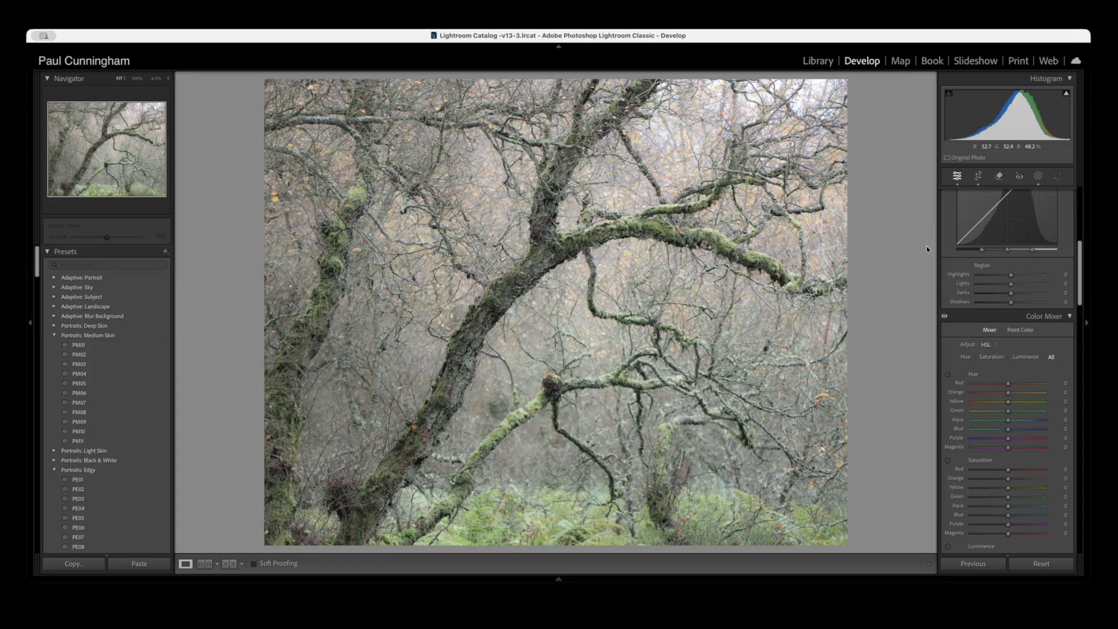
# - Set the woodland photo's Whites to +30 and compare the edit side by side with the original
pyautogui.scroll(5, 973, 291)
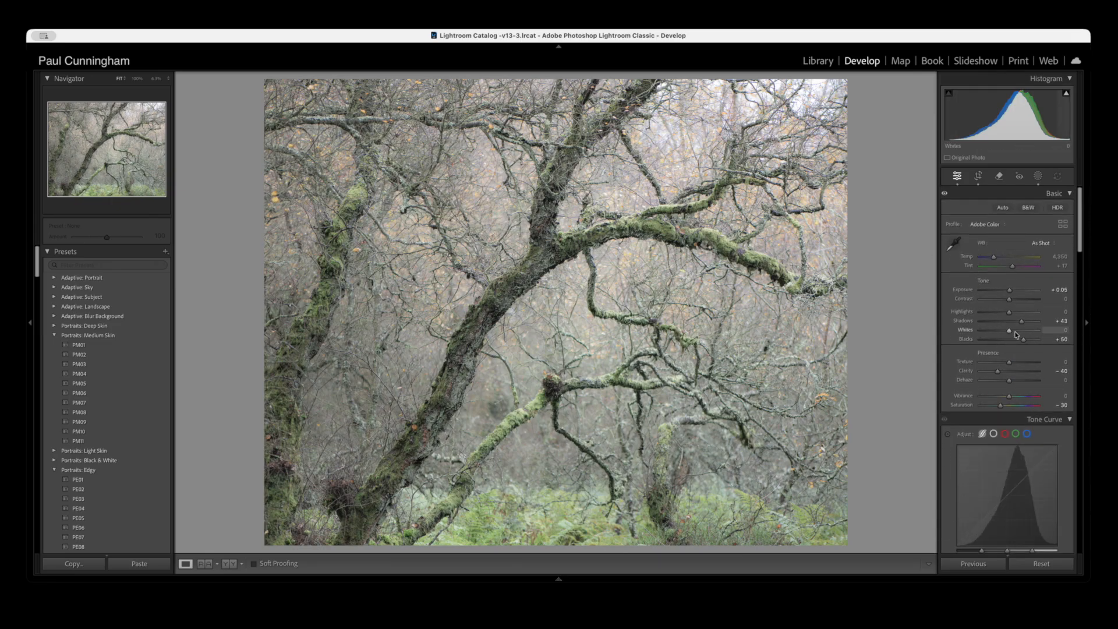
pyautogui.moveTo(1016, 334); pyautogui.dragTo(1018, 332)
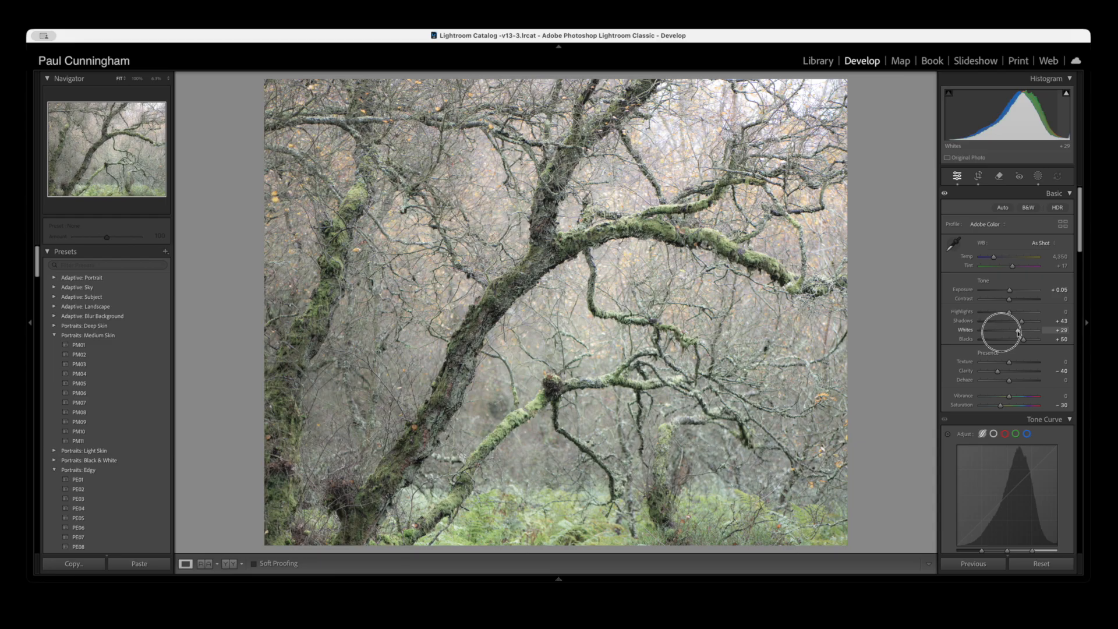
pyautogui.moveTo(1018, 332); pyautogui.dragTo(1018, 332)
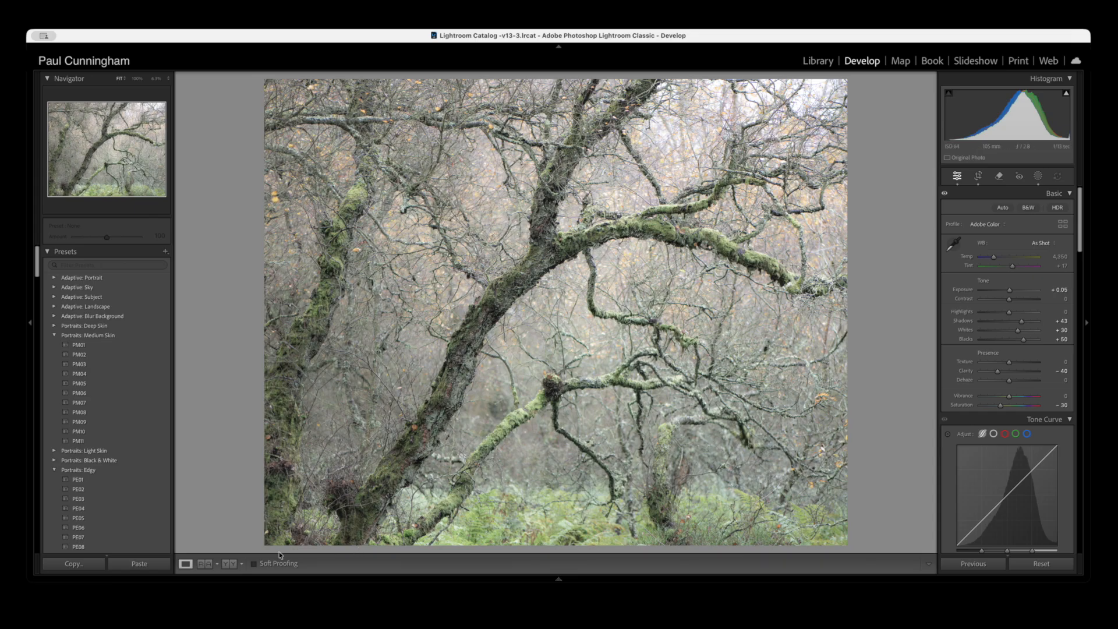
pyautogui.click(232, 565)
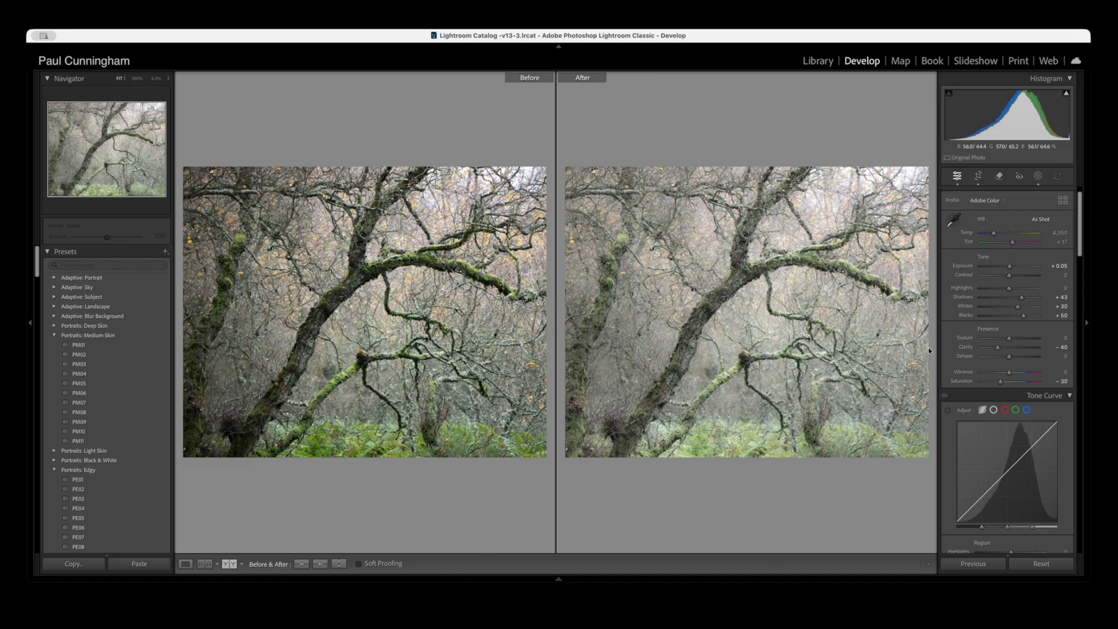
pyautogui.press('y')
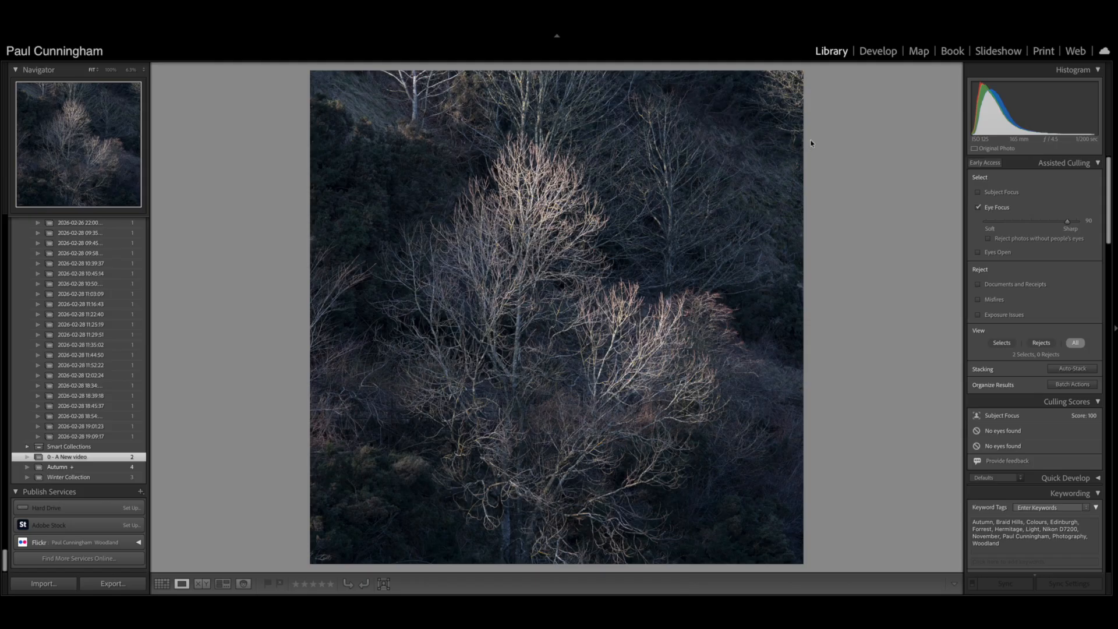
# - Open the dark photo of pale bare trees for developing and try to create a Subject mask on it
pyautogui.click(879, 53)
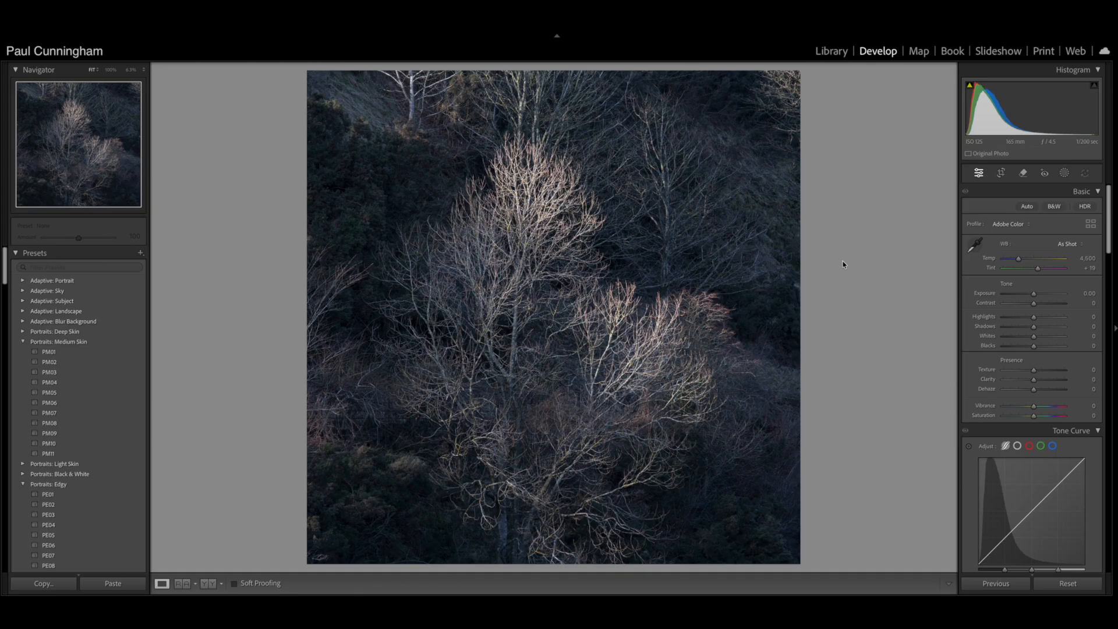
pyautogui.click(1064, 173)
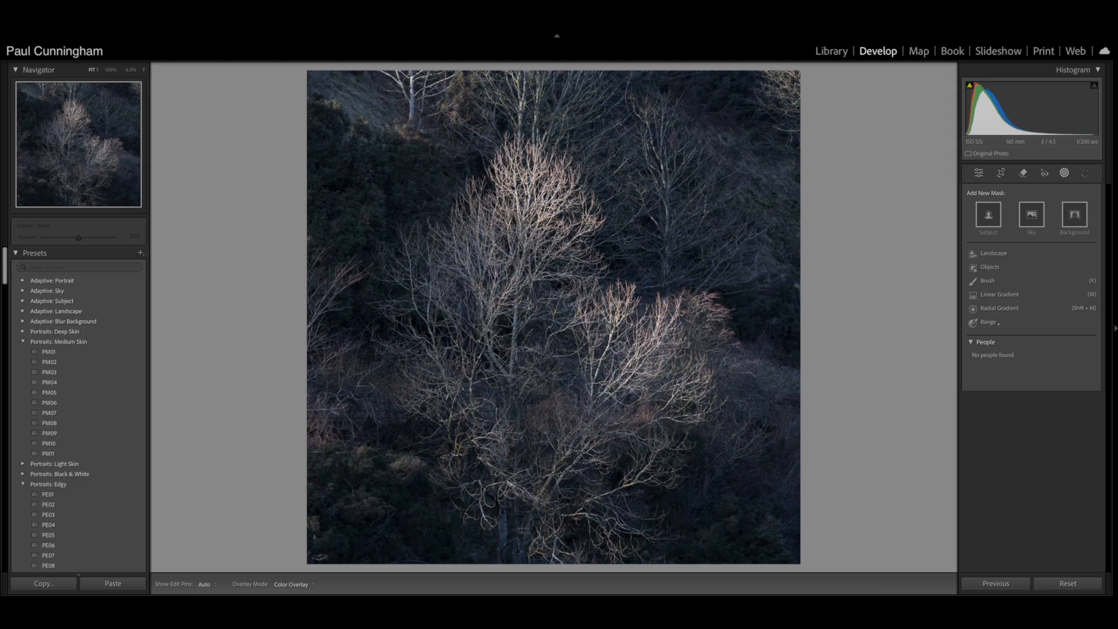
pyautogui.click(988, 221)
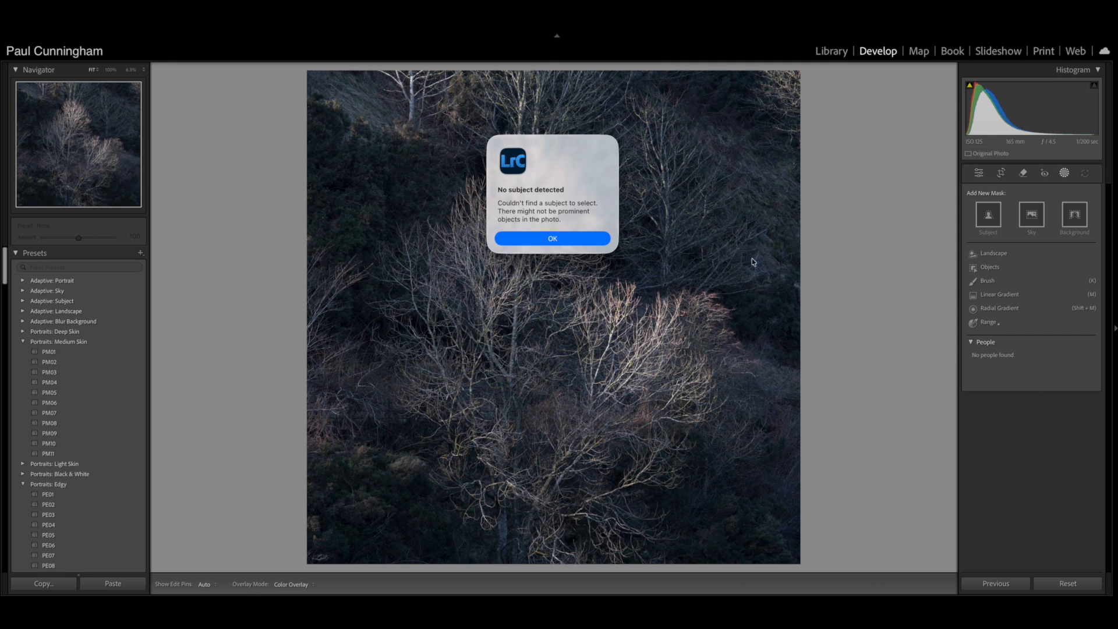
pyautogui.click(589, 238)
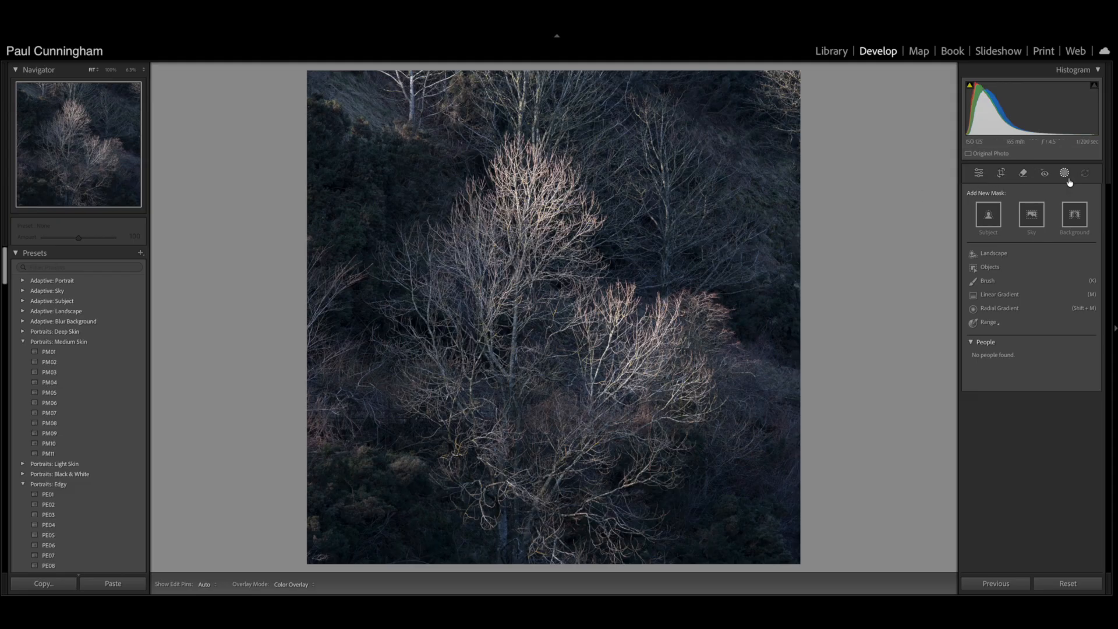
# - Add a radial gradient mask centred on the pale trees and stretch it to the photo's edges
pyautogui.hotkey('shift', 'm')
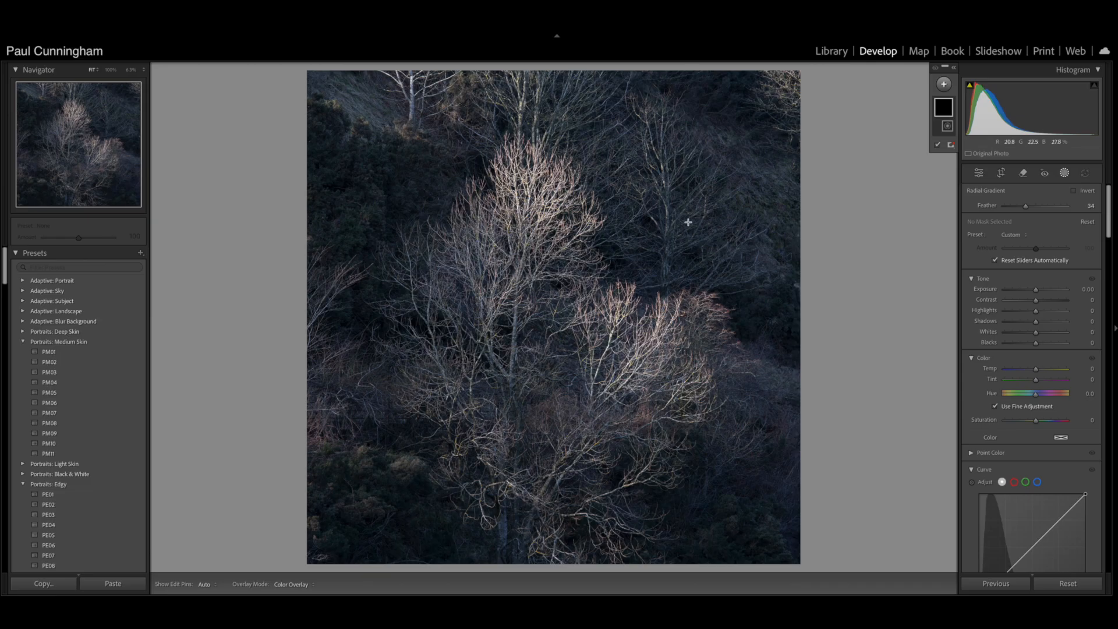
pyautogui.moveTo(551, 314); pyautogui.dragTo(706, 179)
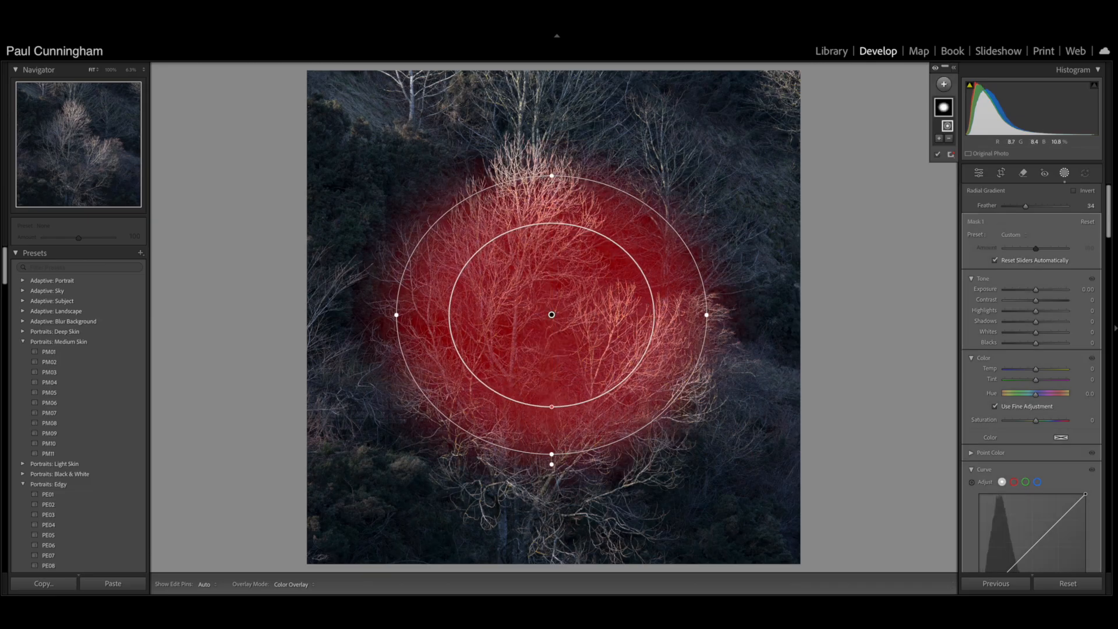
pyautogui.moveTo(551, 176); pyautogui.dragTo(551, 120)
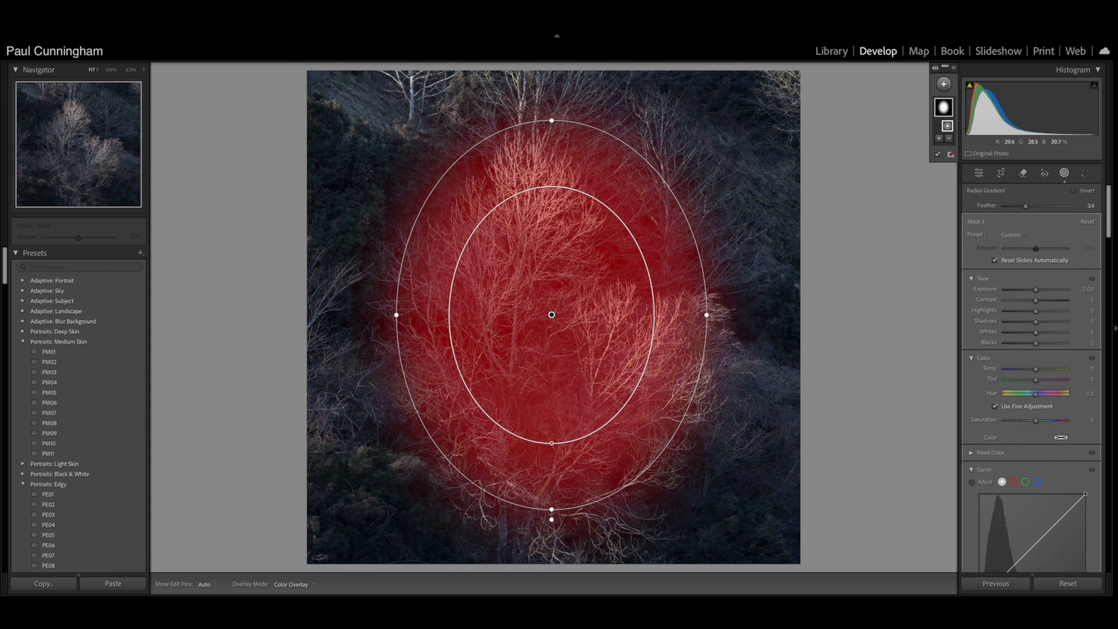
pyautogui.moveTo(706, 315); pyautogui.dragTo(751, 315)
pyautogui.moveTo(351, 314); pyautogui.dragTo(334, 315)
pyautogui.moveTo(553, 509); pyautogui.dragTo(552, 572)
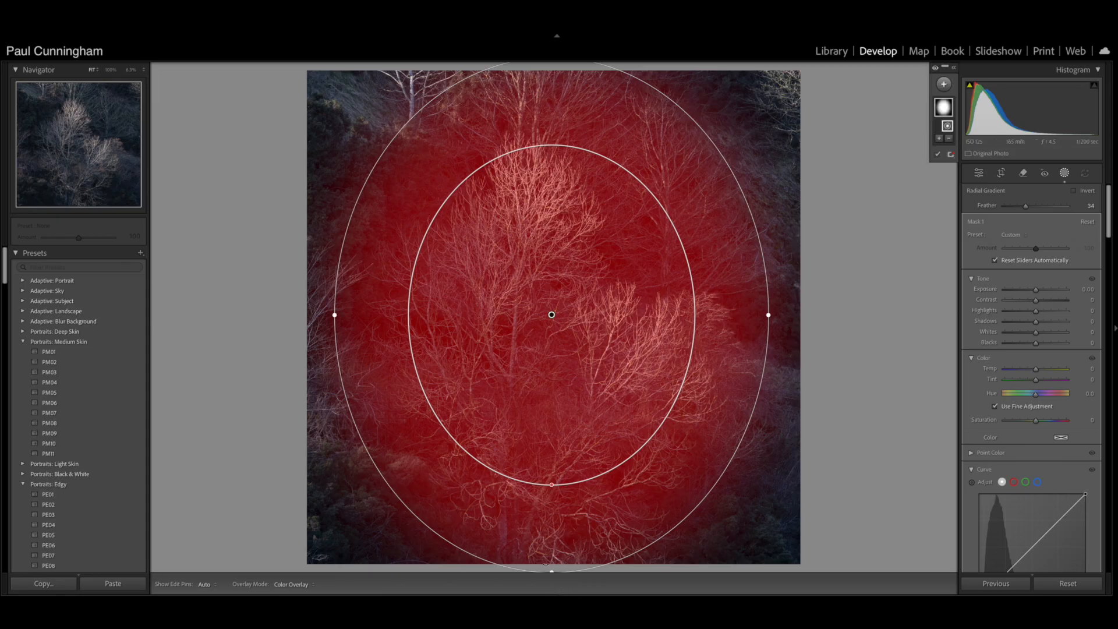
pyautogui.moveTo(335, 314); pyautogui.dragTo(307, 314)
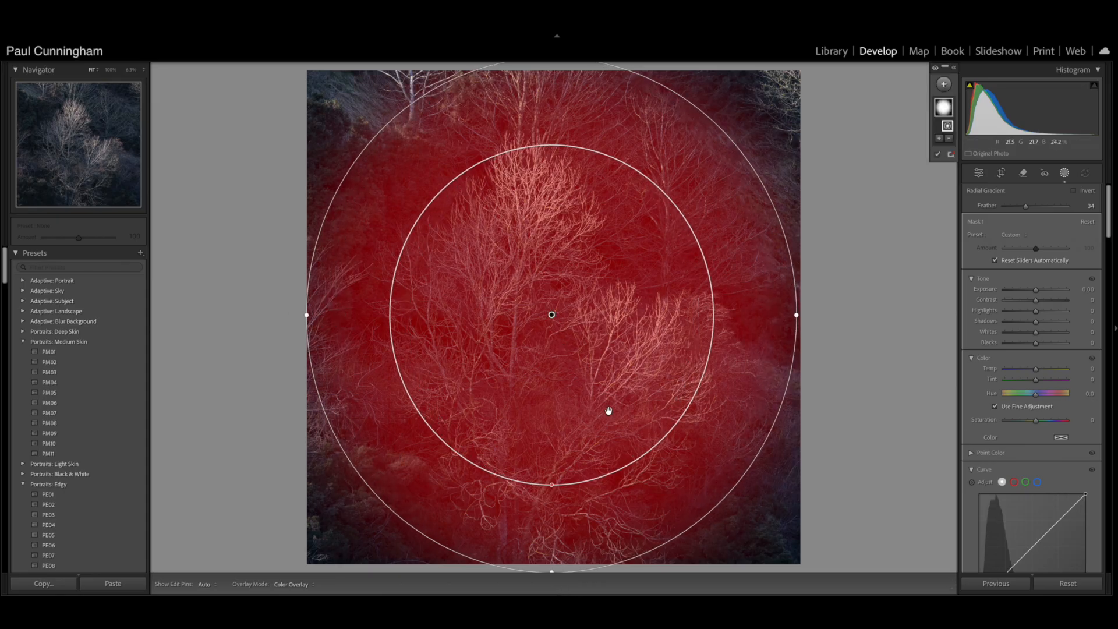
# - Reposition the radial gradient over the trees, enlarge it beyond the photo's edges, and reduce its Feather to 30
pyautogui.click(553, 254)
pyautogui.moveTo(552, 254); pyautogui.dragTo(553, 372)
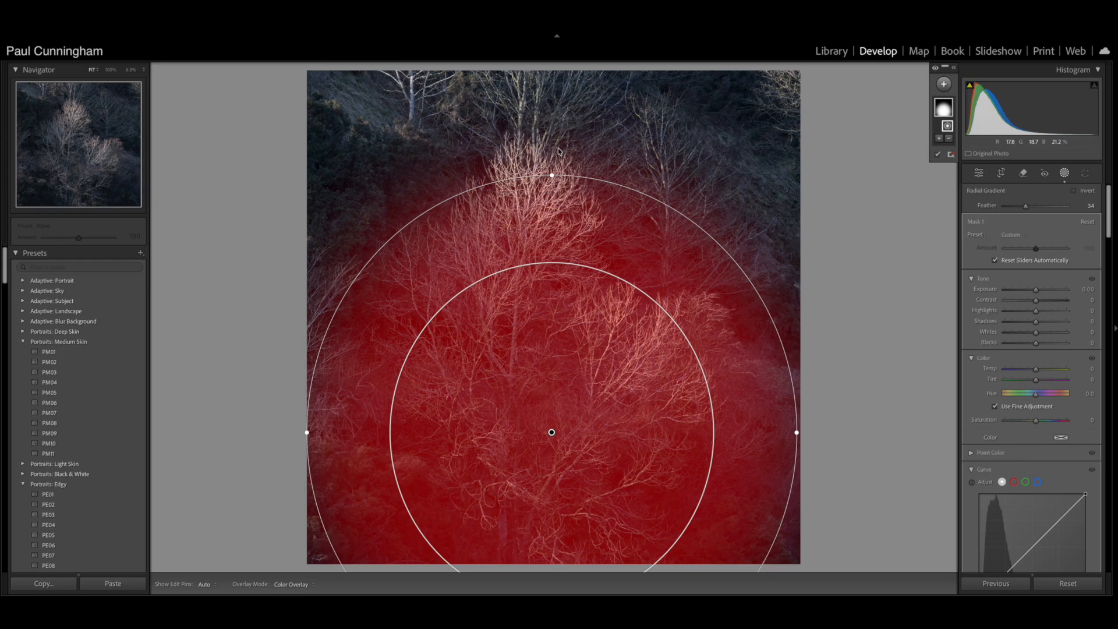
pyautogui.moveTo(552, 174); pyautogui.dragTo(550, 97)
pyautogui.moveTo(549, 332); pyautogui.dragTo(548, 304)
pyautogui.moveTo(793, 328); pyautogui.dragTo(859, 326)
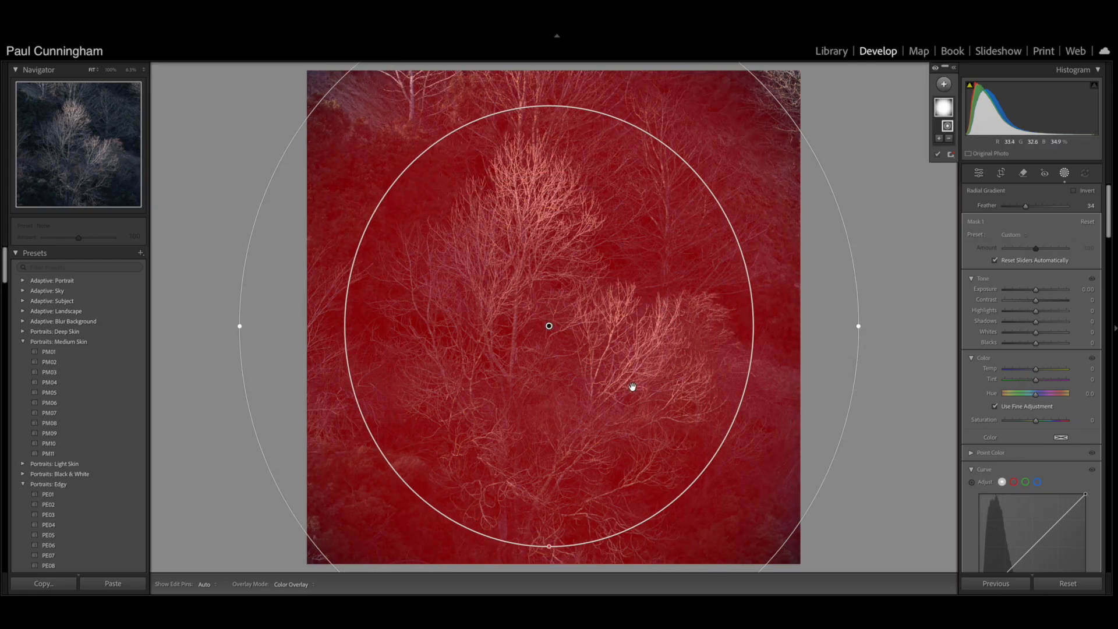
pyautogui.moveTo(634, 421); pyautogui.dragTo(649, 435)
pyautogui.moveTo(560, 560); pyautogui.dragTo(560, 572)
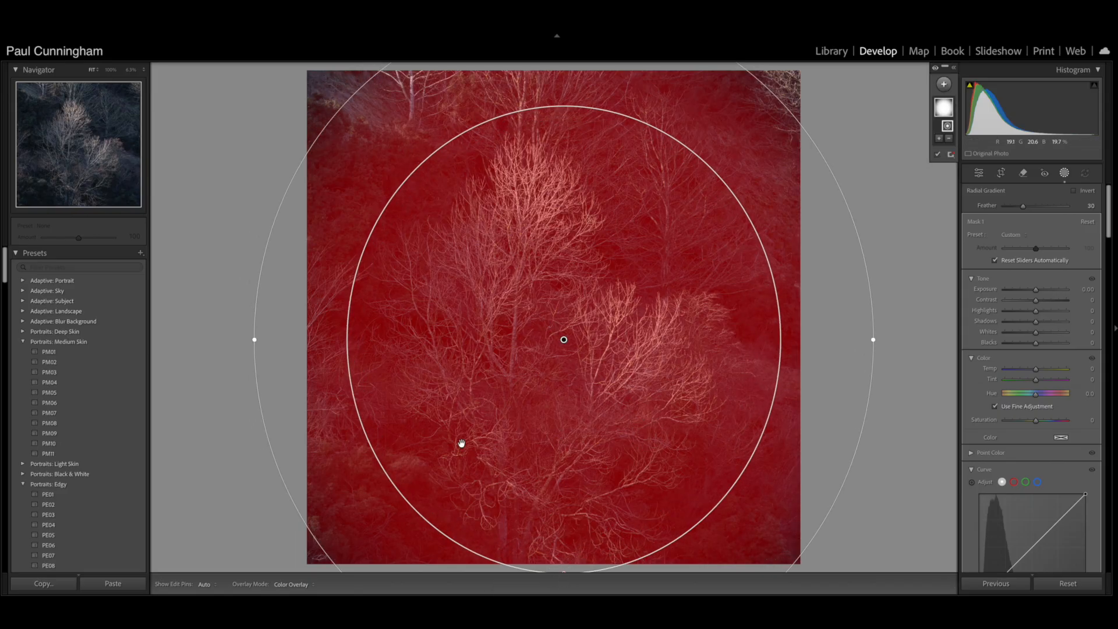
pyautogui.moveTo(506, 430); pyautogui.dragTo(501, 430)
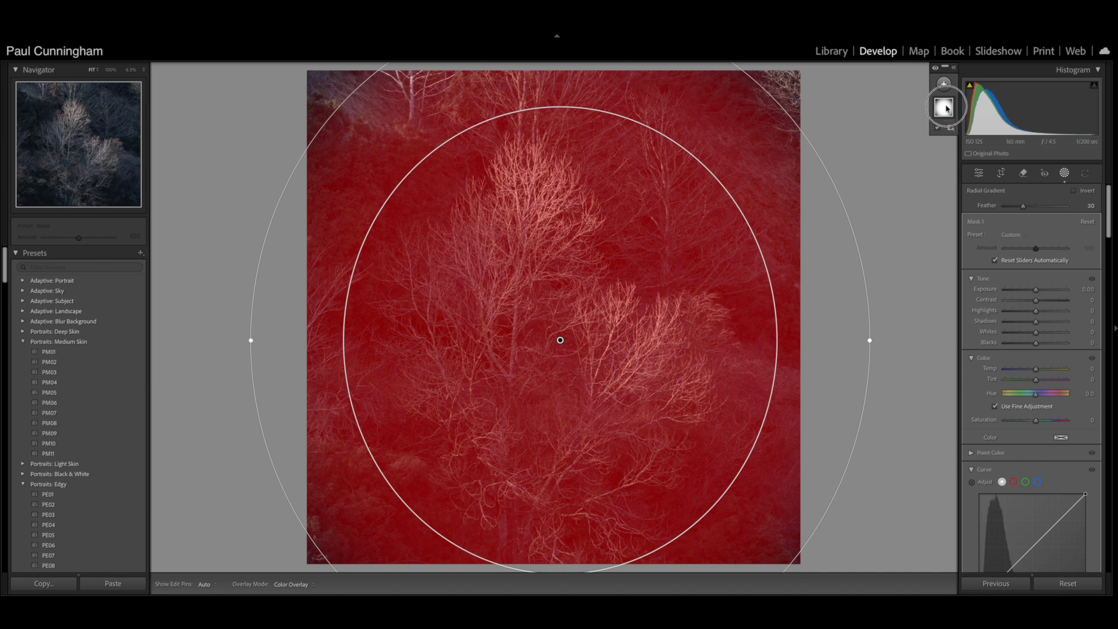
# - Invert the radial mask, set Exposure to -0.77, Highlights to -37 and Whites to -38 for the surroundings, and finish masking
pyautogui.rightClick(947, 108)
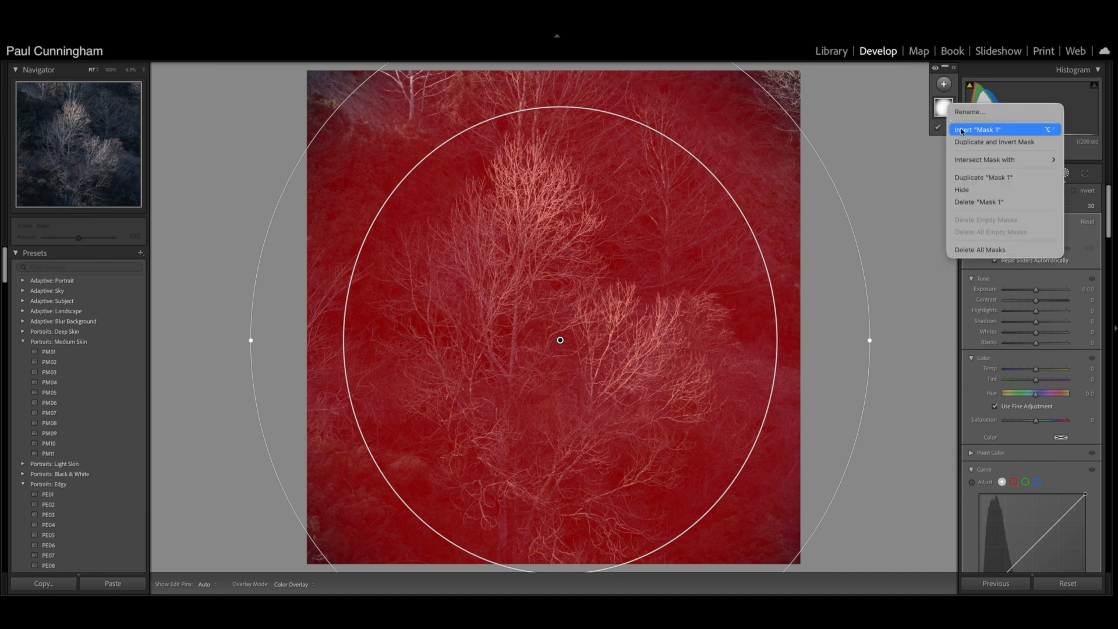
pyautogui.click(961, 130)
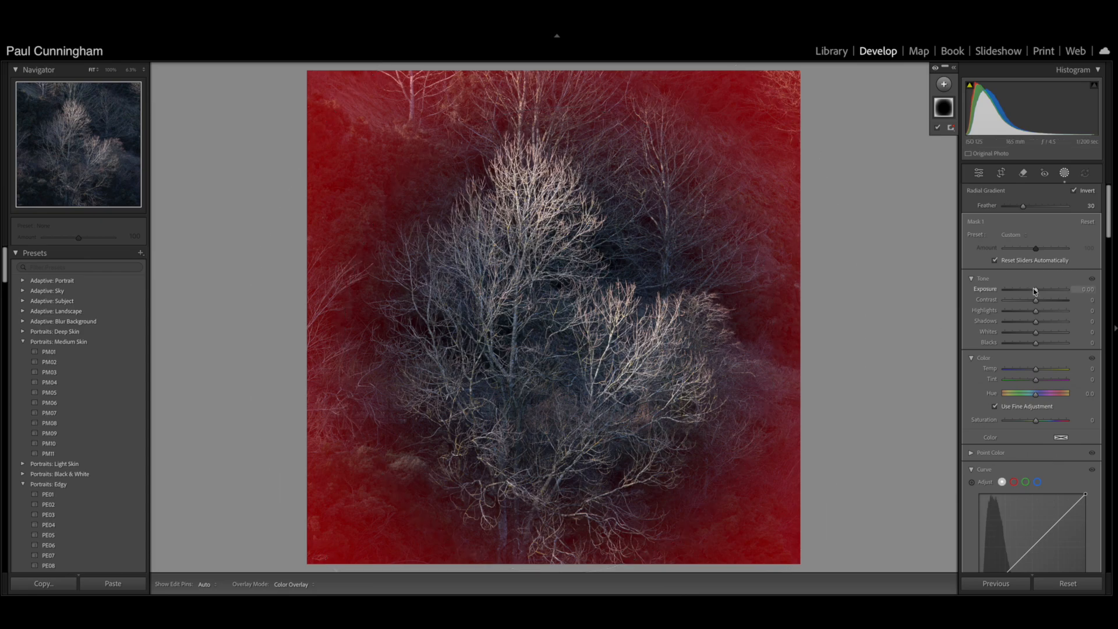
pyautogui.moveTo(1035, 289); pyautogui.dragTo(1024, 310)
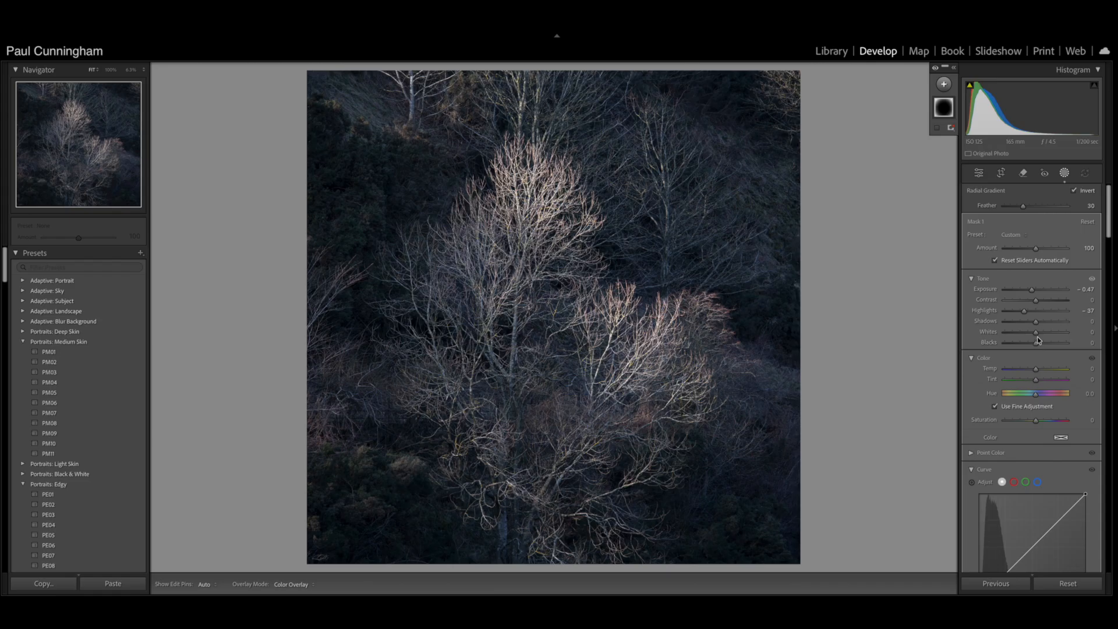
pyautogui.moveTo(1038, 333); pyautogui.dragTo(1026, 335)
pyautogui.moveTo(1031, 291); pyautogui.dragTo(1029, 291)
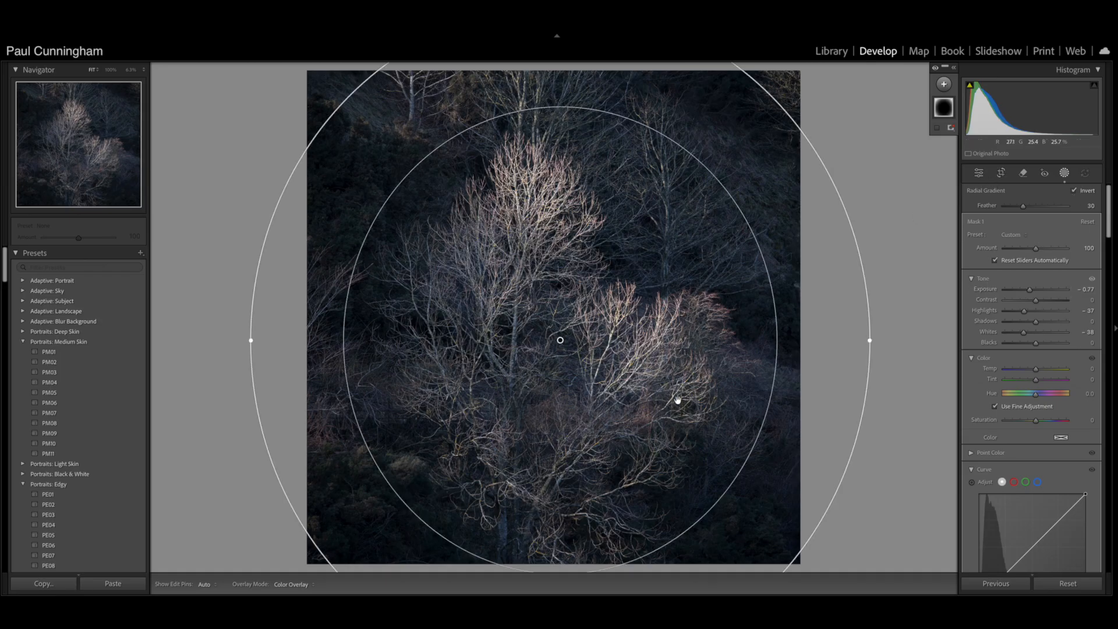
pyautogui.scroll(-5, 1025, 354)
pyautogui.scroll(-4, 1025, 354)
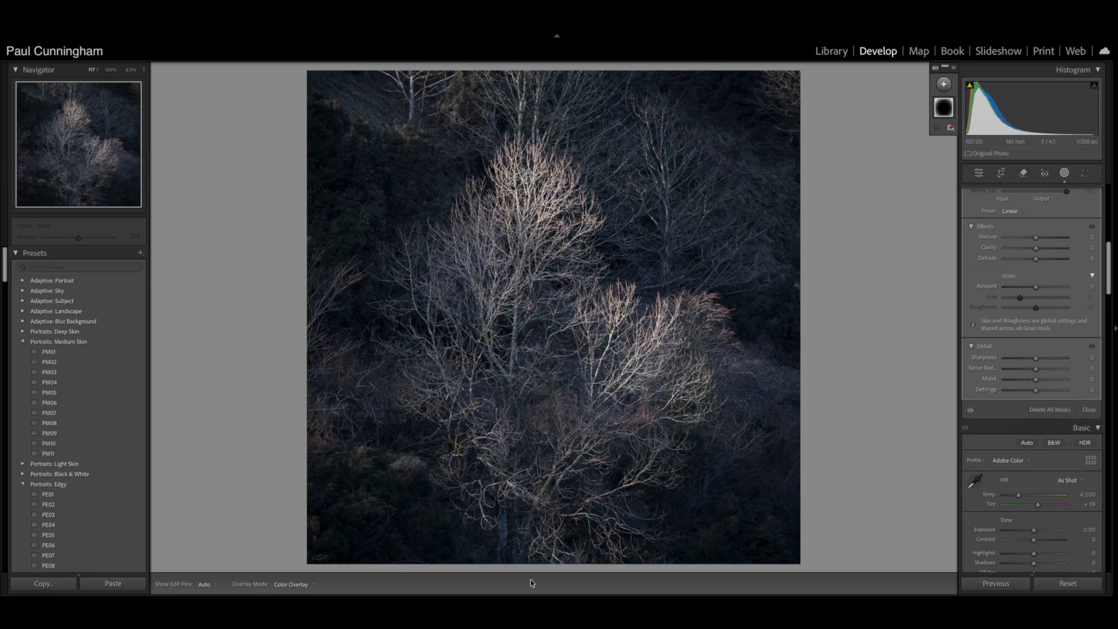
pyautogui.click(1083, 409)
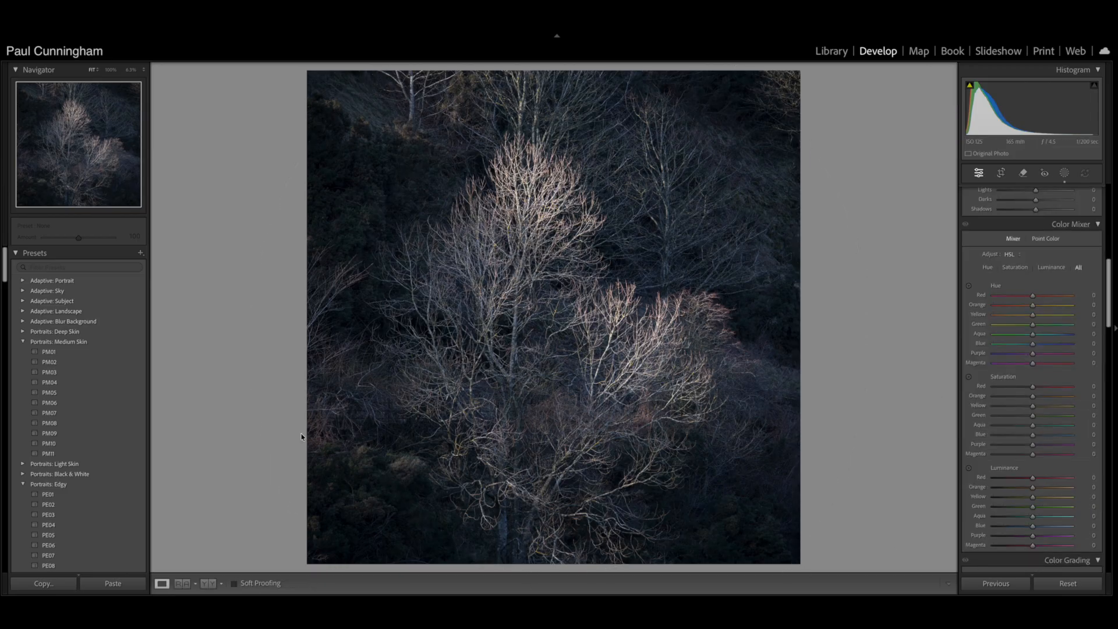
# - Compare the bare-tree photo before and after side by side, checking the upper-left trunk and the main tree's crown at 100%
pyautogui.click(215, 584)
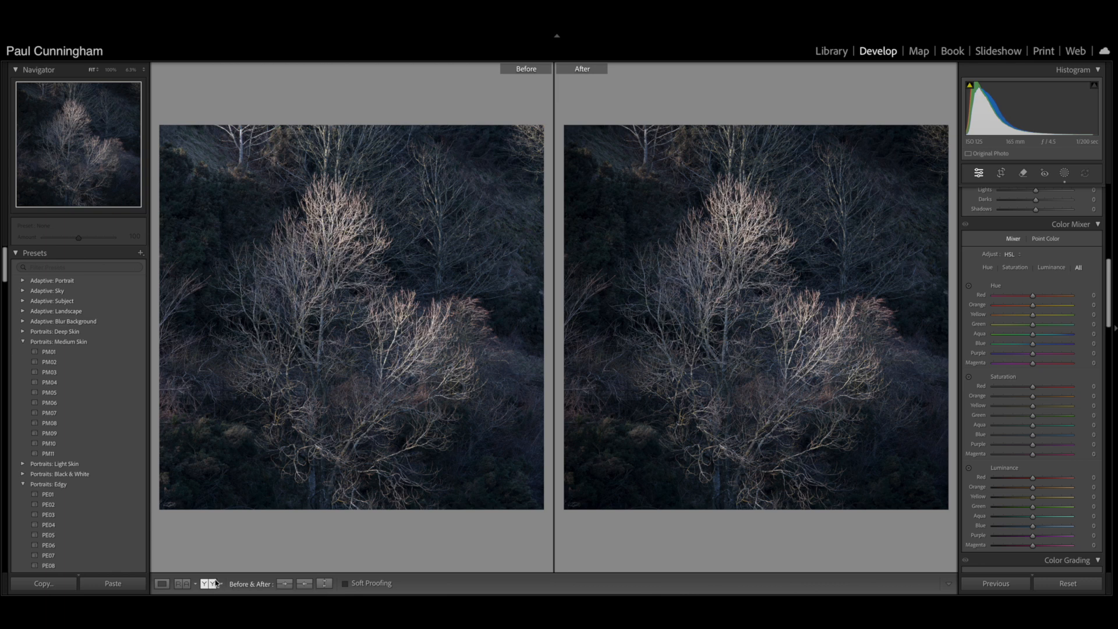
pyautogui.click(238, 152)
pyautogui.moveTo(239, 155); pyautogui.dragTo(463, 269)
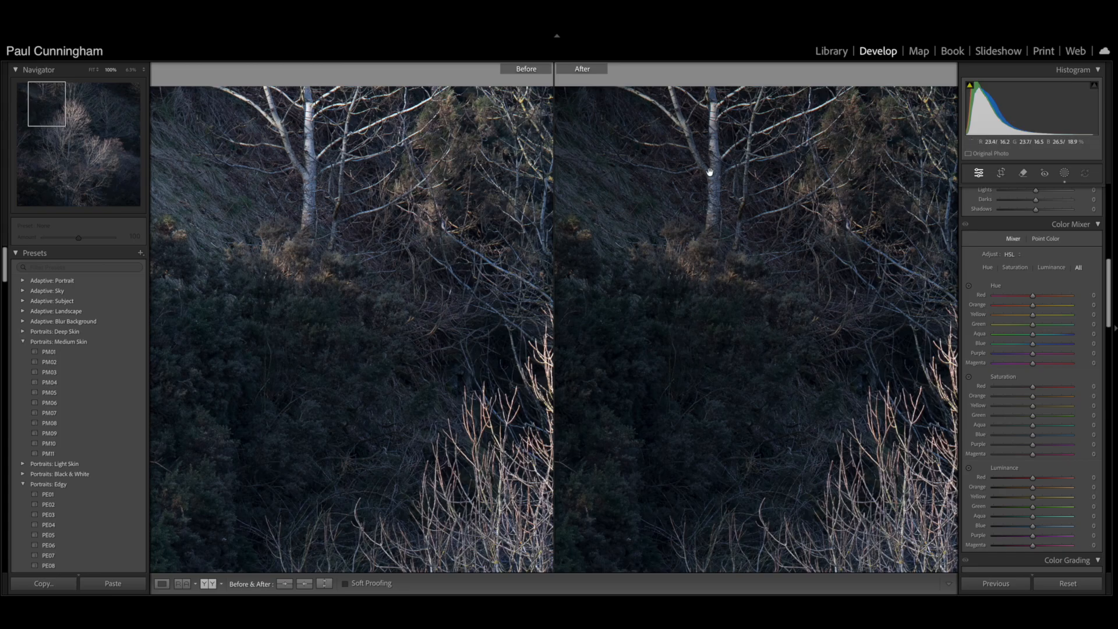
pyautogui.click(310, 180)
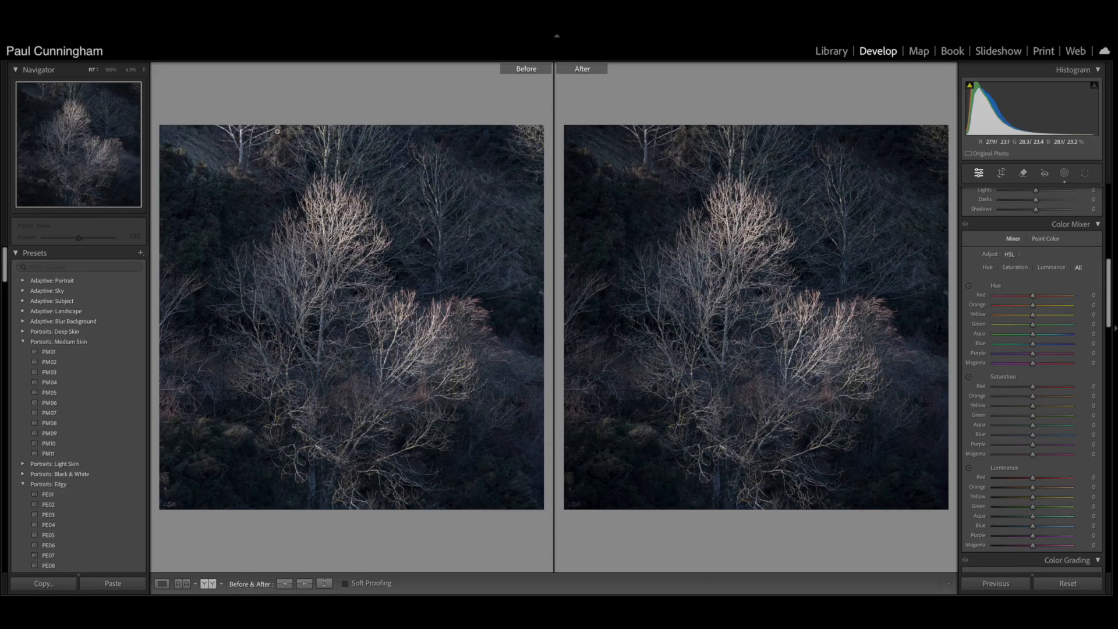
pyautogui.click(264, 227)
pyautogui.moveTo(300, 250); pyautogui.dragTo(178, 166)
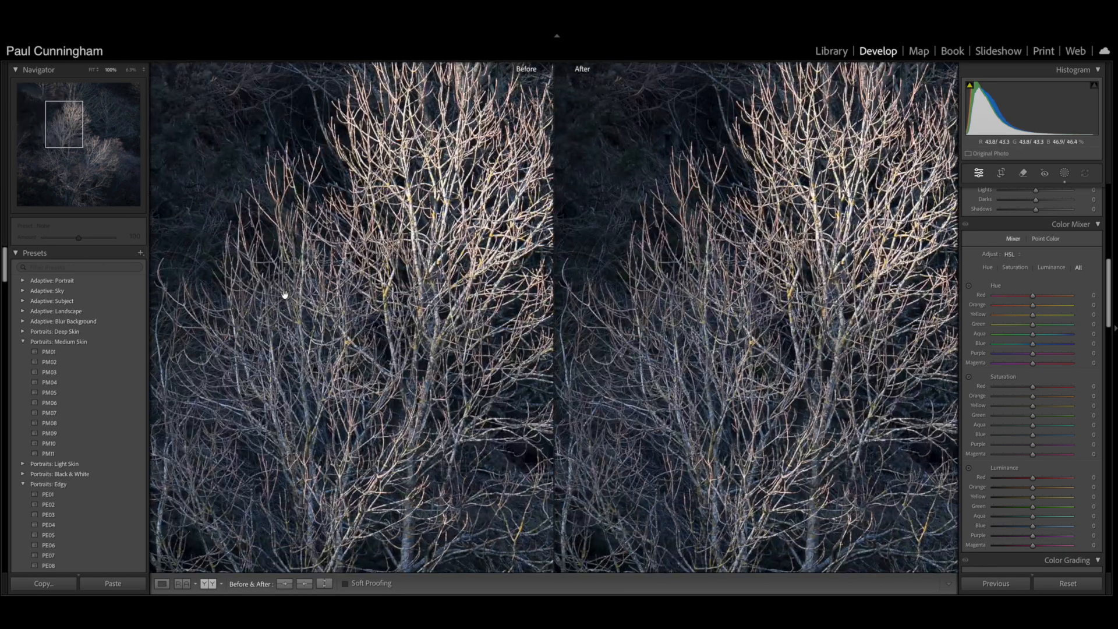
pyautogui.click(341, 346)
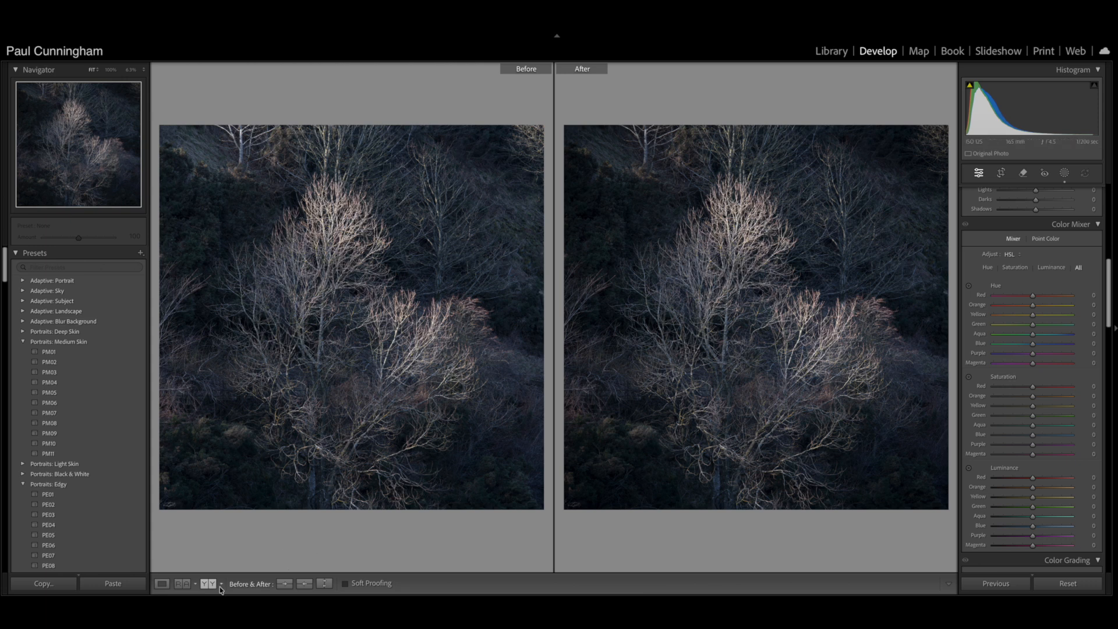
# - Add a brush mask with Exposure 0.32, brush it over the pale trees and the dim tree behind them, and finish masking
pyautogui.click(162, 583)
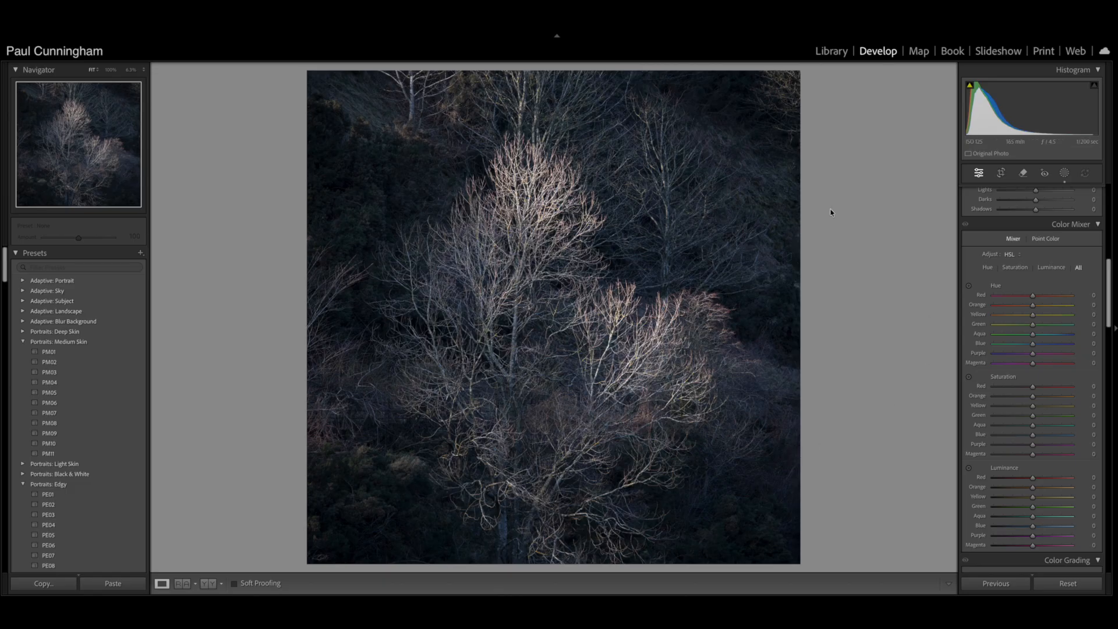
pyautogui.click(1063, 173)
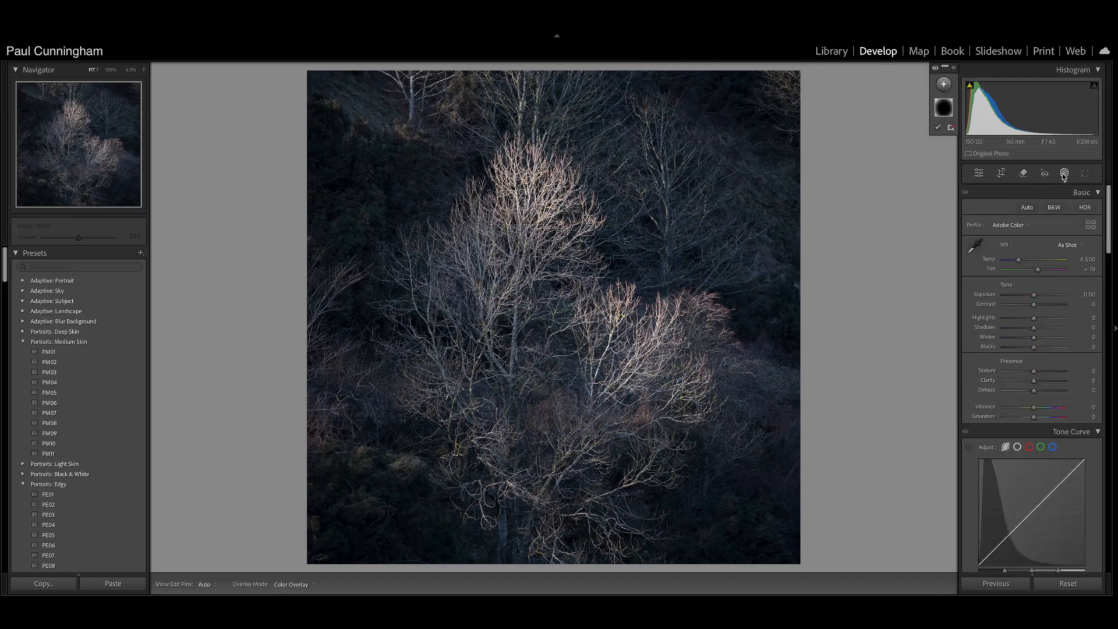
pyautogui.click(944, 84)
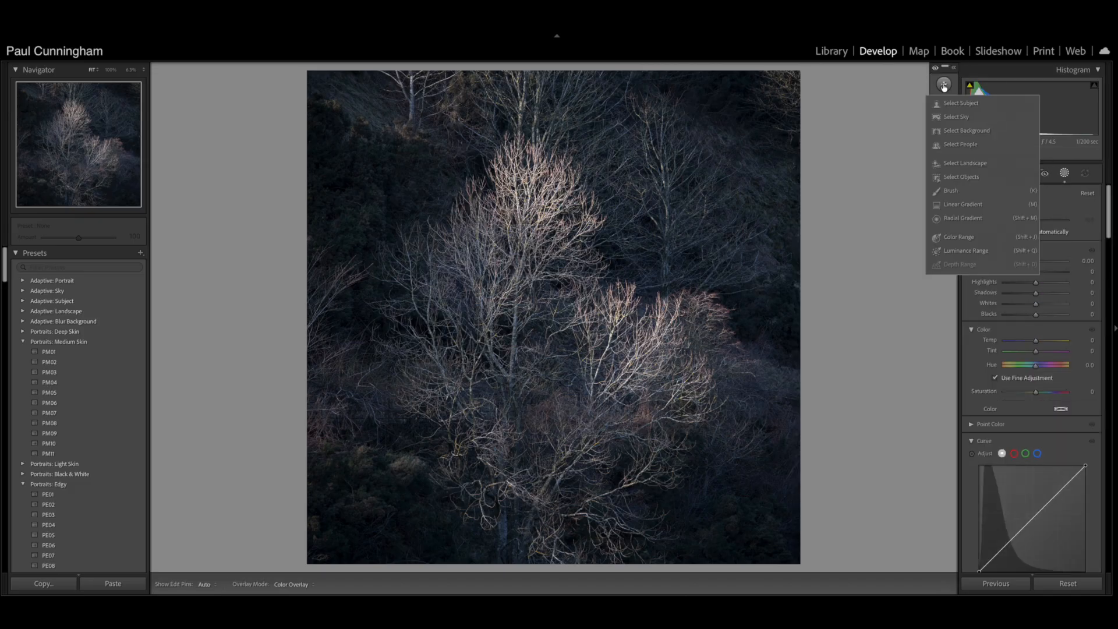
pyautogui.click(952, 192)
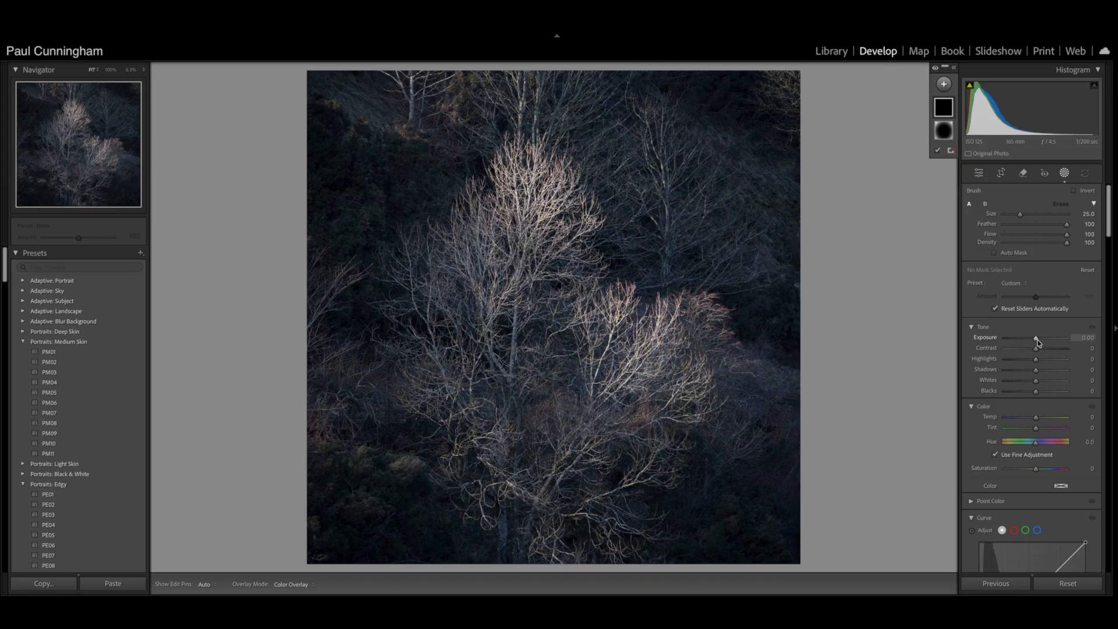
pyautogui.moveTo(1036, 340); pyautogui.dragTo(1040, 341)
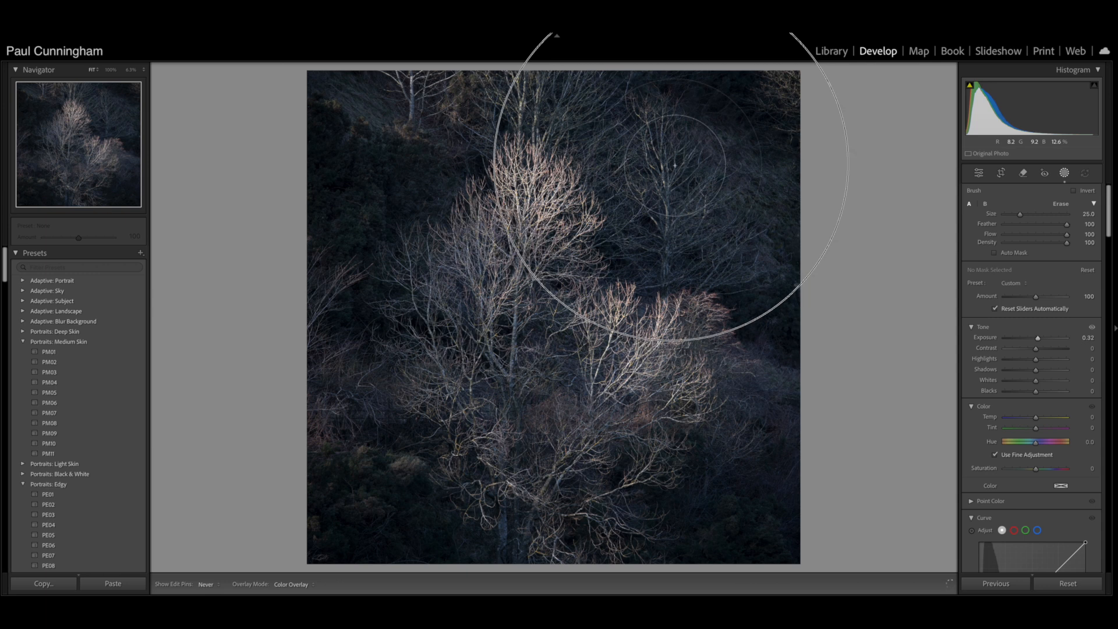
pyautogui.click(704, 194)
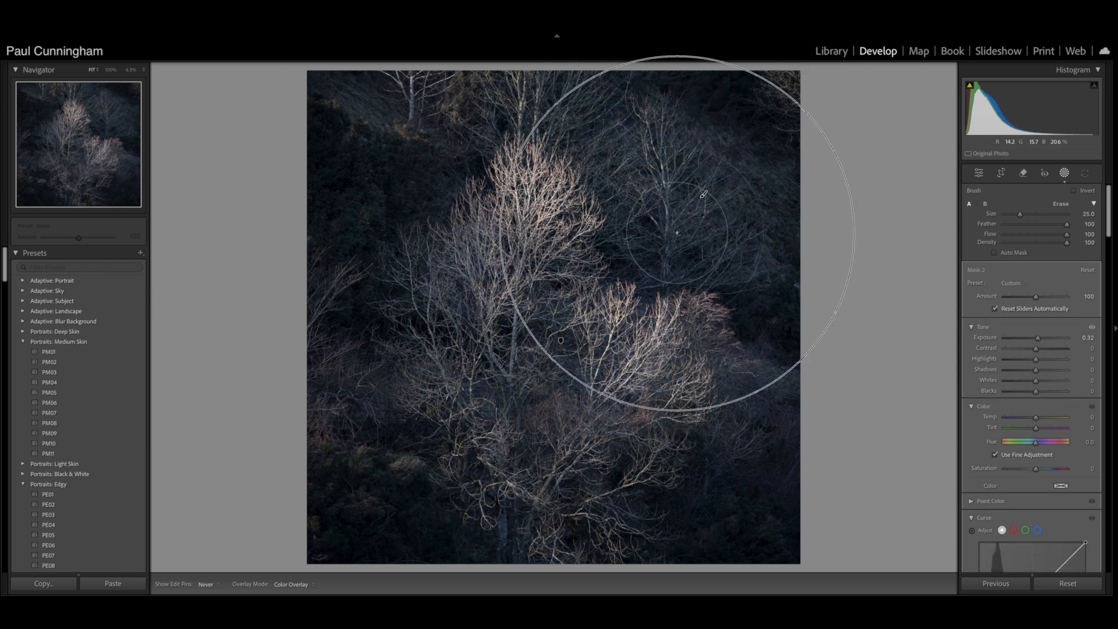
pyautogui.click(494, 277)
pyautogui.click(638, 351)
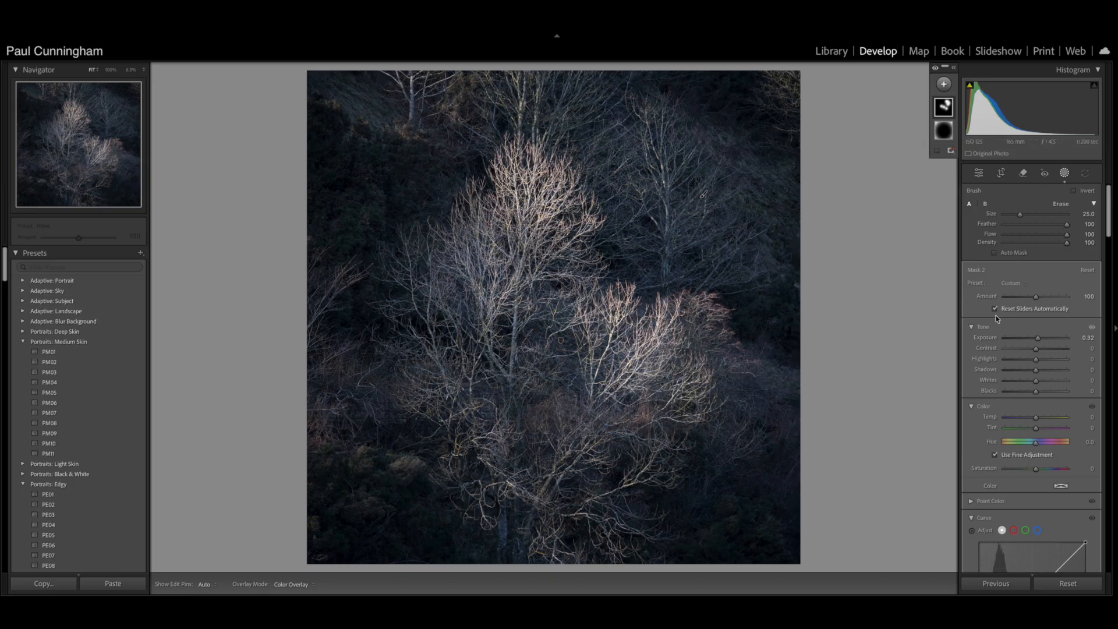
pyautogui.scroll(-10, 1040, 461)
pyautogui.scroll(-5, 1041, 461)
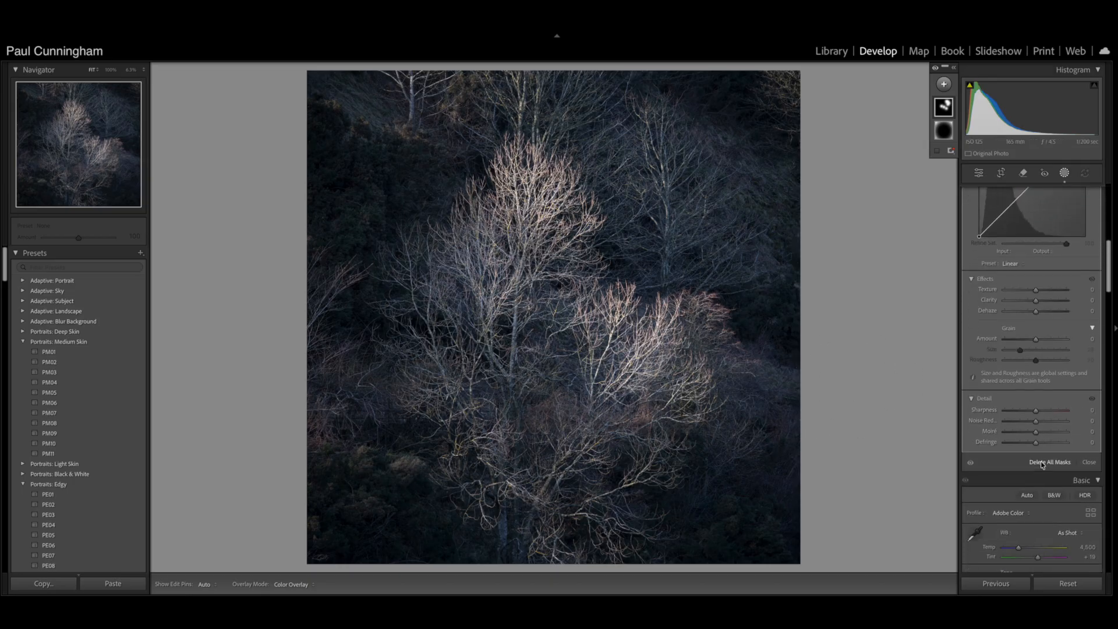
pyautogui.click(1087, 448)
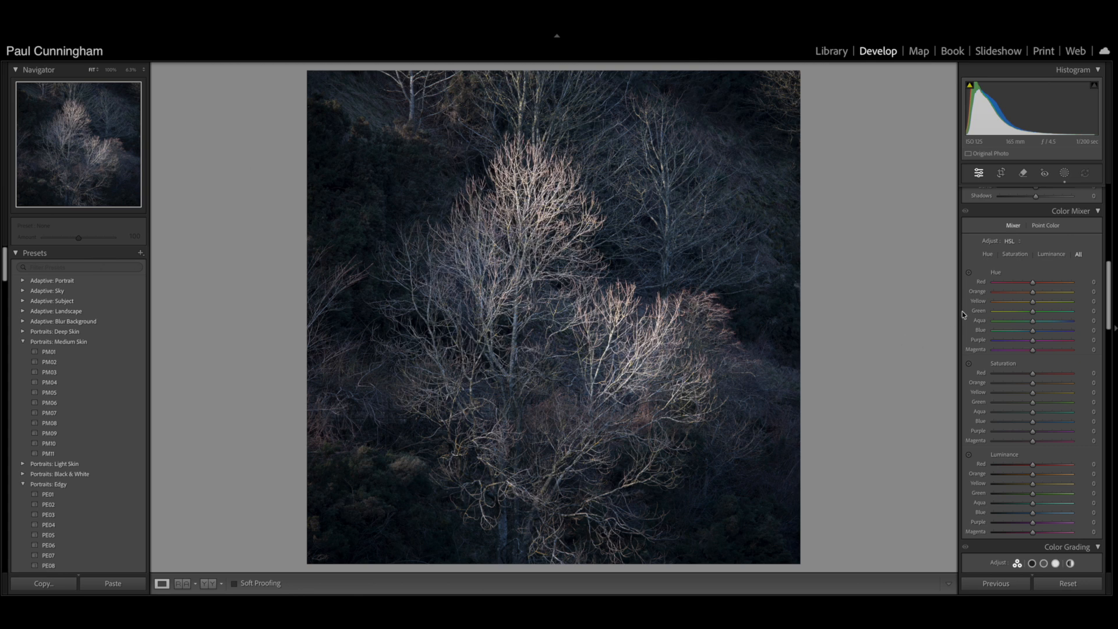
# - Add another brush mask with Exposure 0.08, brush it over the lower branches of the pale trees, and finish masking
pyautogui.scroll(10, 996, 301)
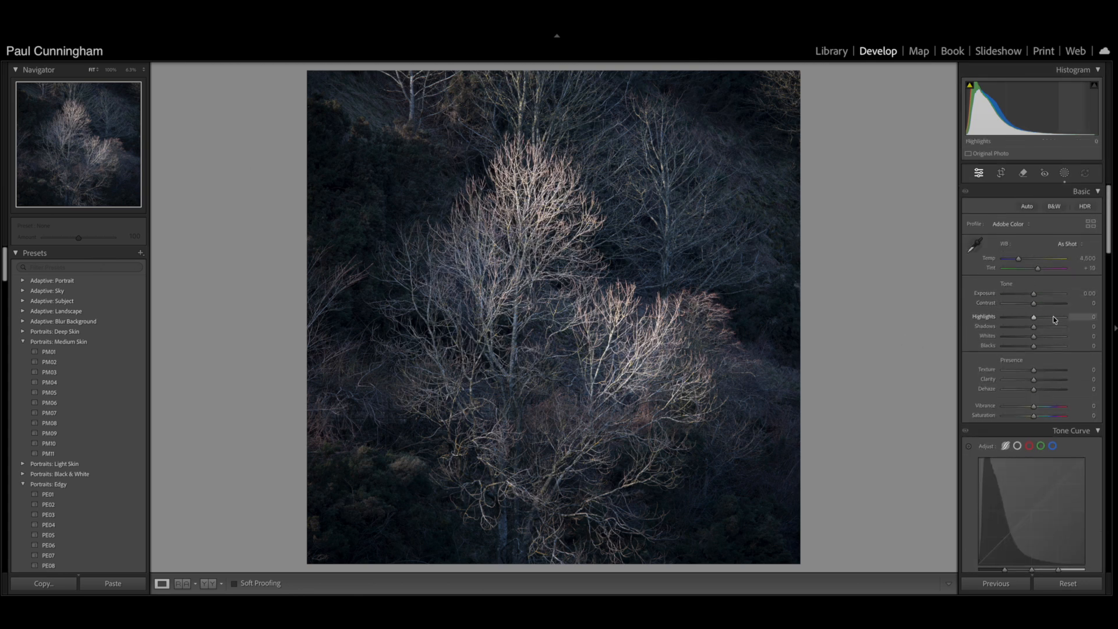
pyautogui.click(1066, 175)
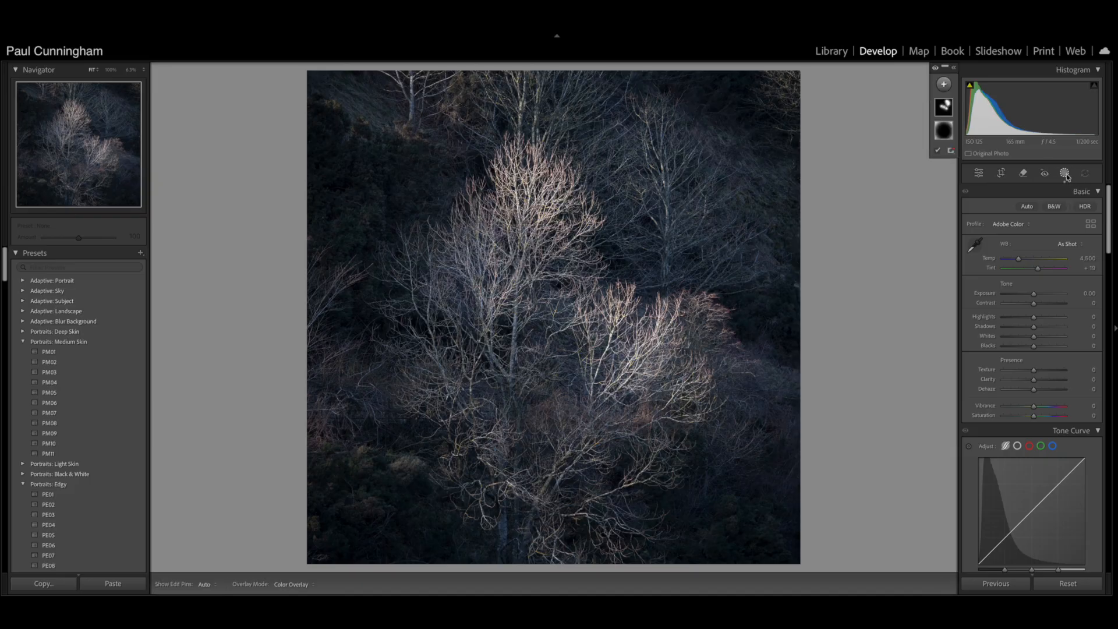
pyautogui.click(945, 85)
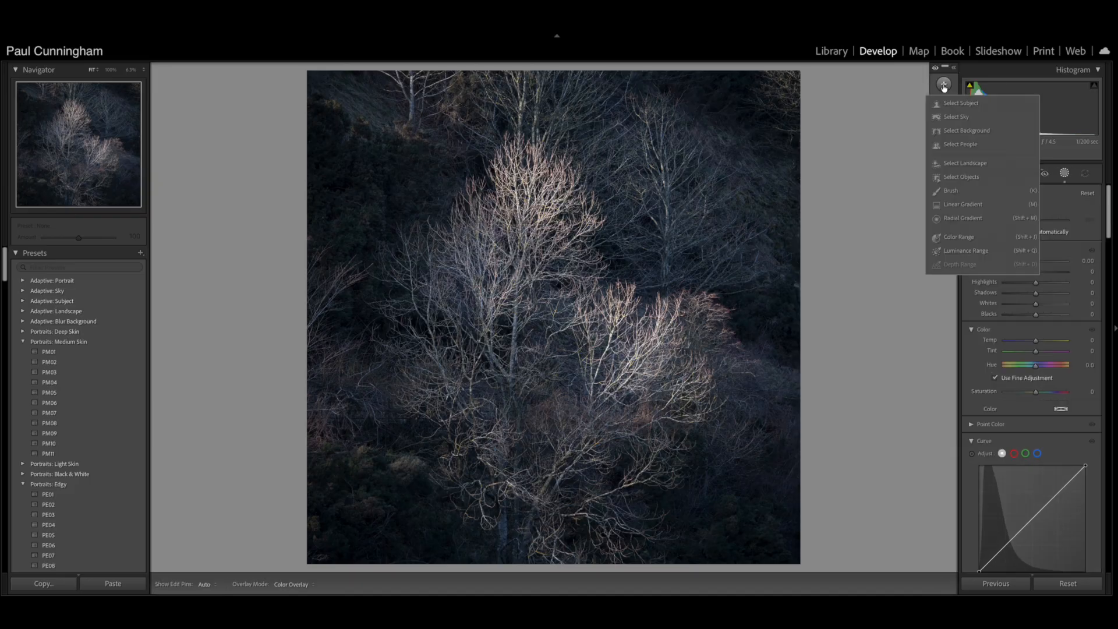
pyautogui.click(951, 198)
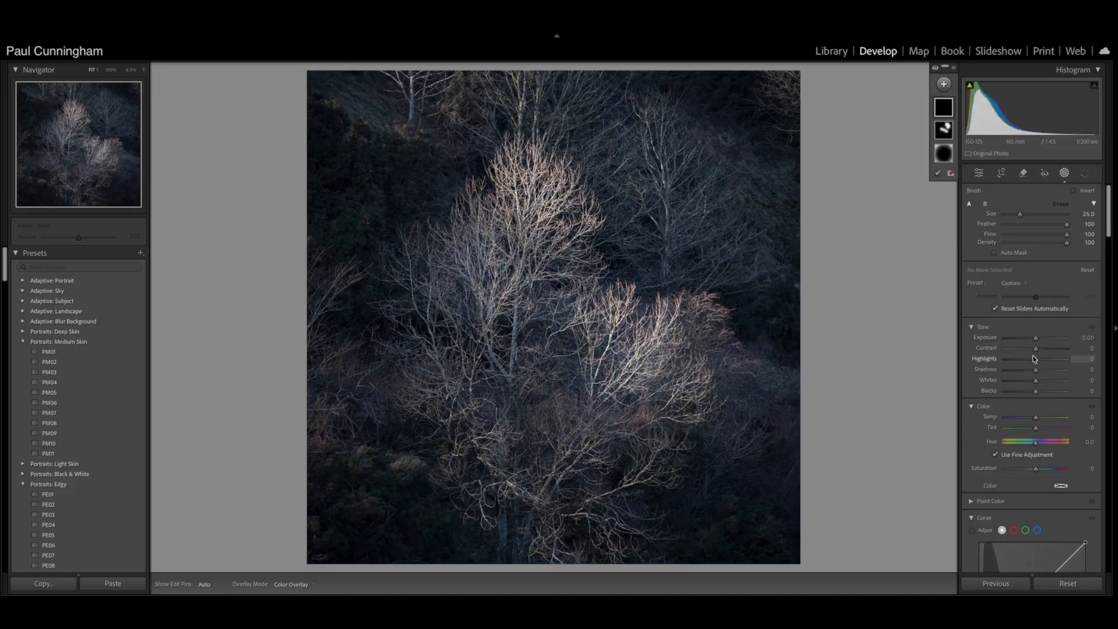
pyautogui.moveTo(1036, 341); pyautogui.dragTo(1029, 344)
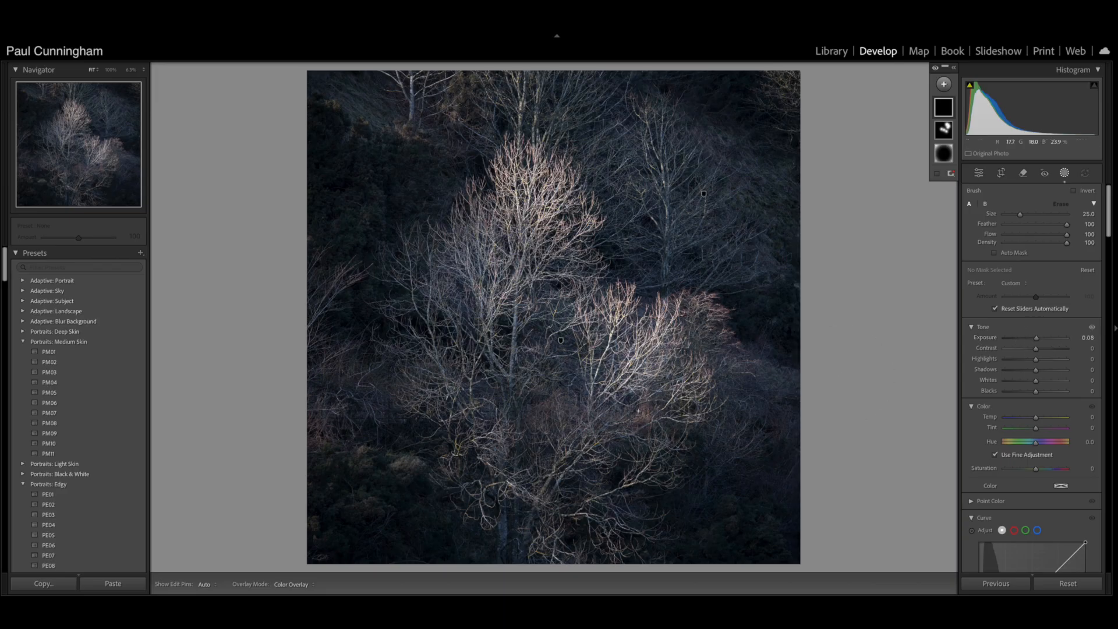
pyautogui.moveTo(488, 432)
pyautogui.mouseDown()
pyautogui.moveTo(450, 391)
pyautogui.moveTo(501, 421)
pyautogui.moveTo(612, 425)
pyautogui.moveTo(449, 350)
pyautogui.moveTo(599, 448)
pyautogui.moveTo(619, 432)
pyautogui.moveTo(546, 469)
pyautogui.moveTo(435, 334)
pyautogui.moveTo(540, 474)
pyautogui.moveTo(612, 484)
pyautogui.moveTo(512, 443)
pyautogui.mouseUp()
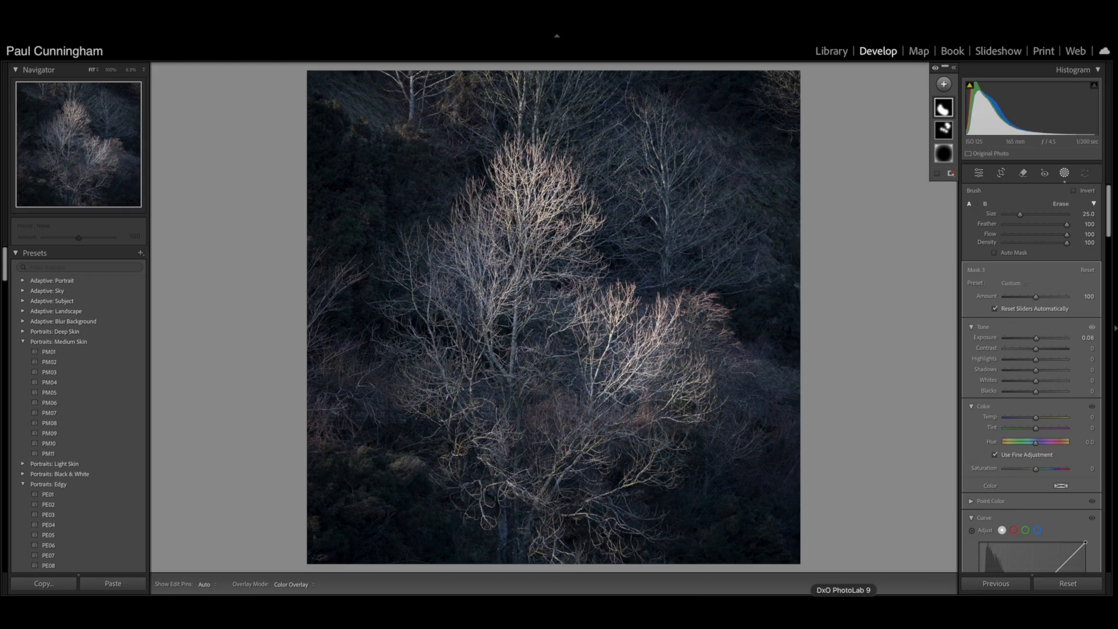
pyautogui.scroll(-5, 1022, 517)
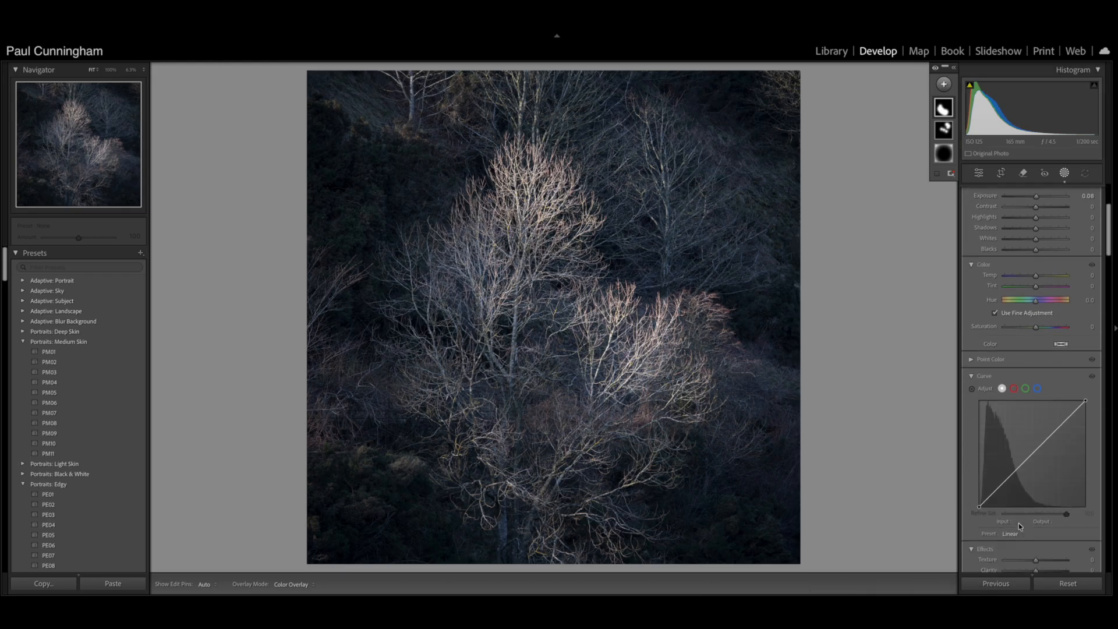
pyautogui.scroll(-4, 1018, 524)
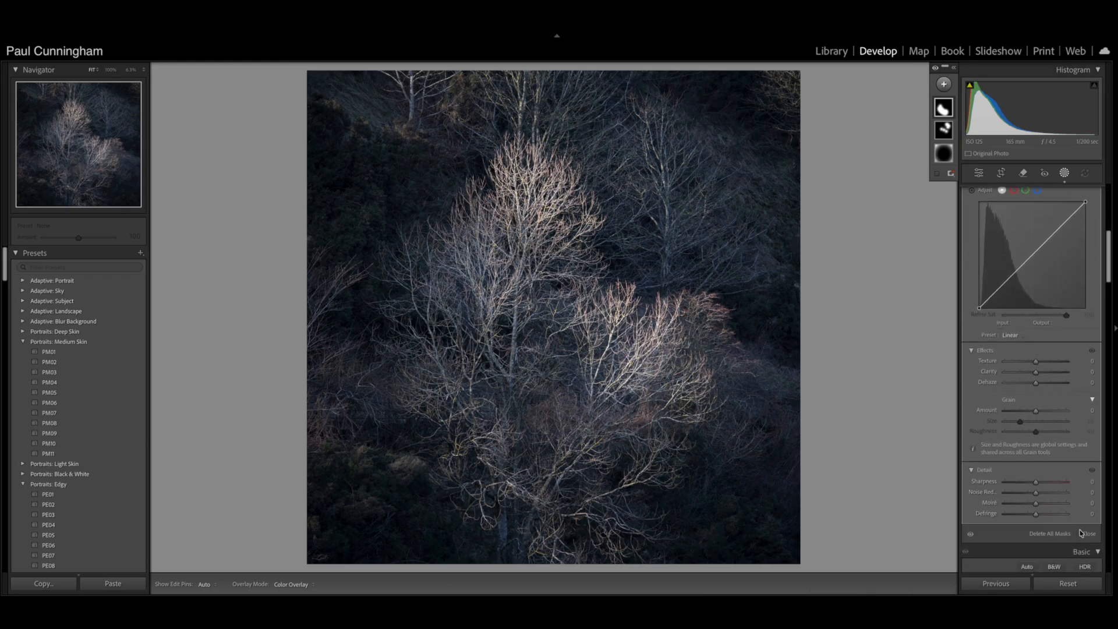
pyautogui.click(1086, 535)
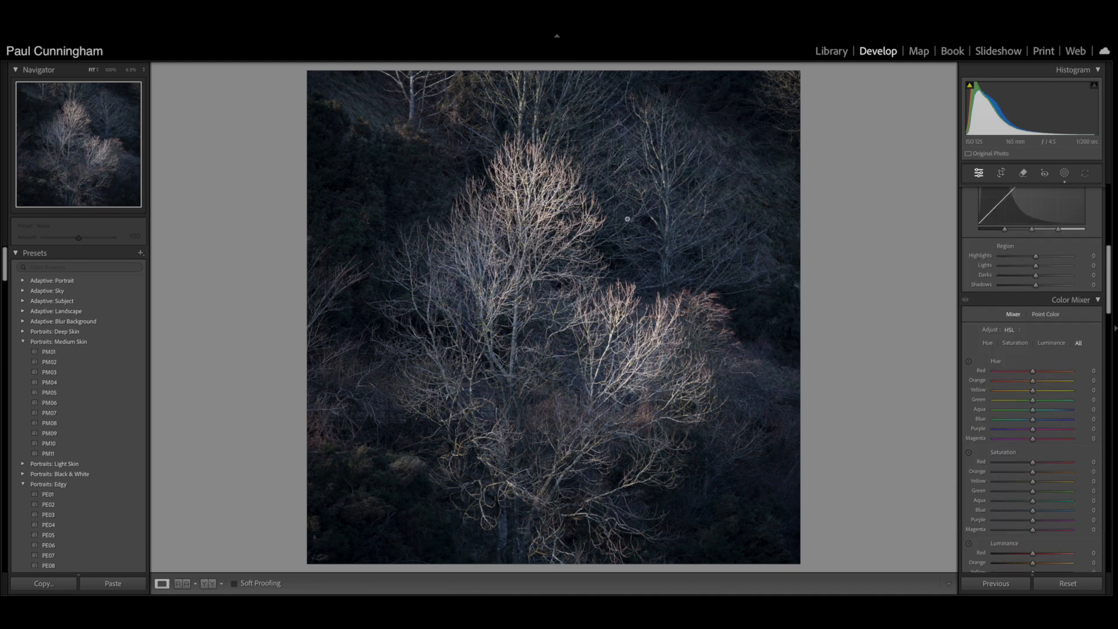
# - Inspect the trees' branches and the photo's lower-right corner at 100%, and return to the whole-photo view
pyautogui.moveTo(603, 188); pyautogui.dragTo(221, 328)
pyautogui.moveTo(495, 370); pyautogui.dragTo(236, 349)
pyautogui.moveTo(460, 379); pyautogui.dragTo(152, 411)
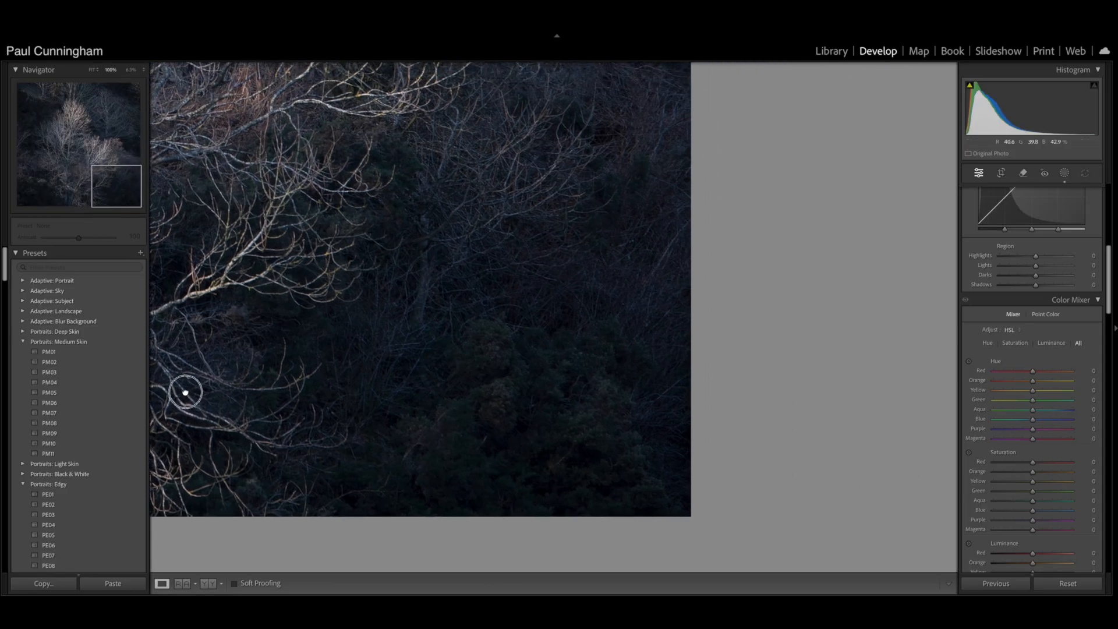
pyautogui.click(185, 392)
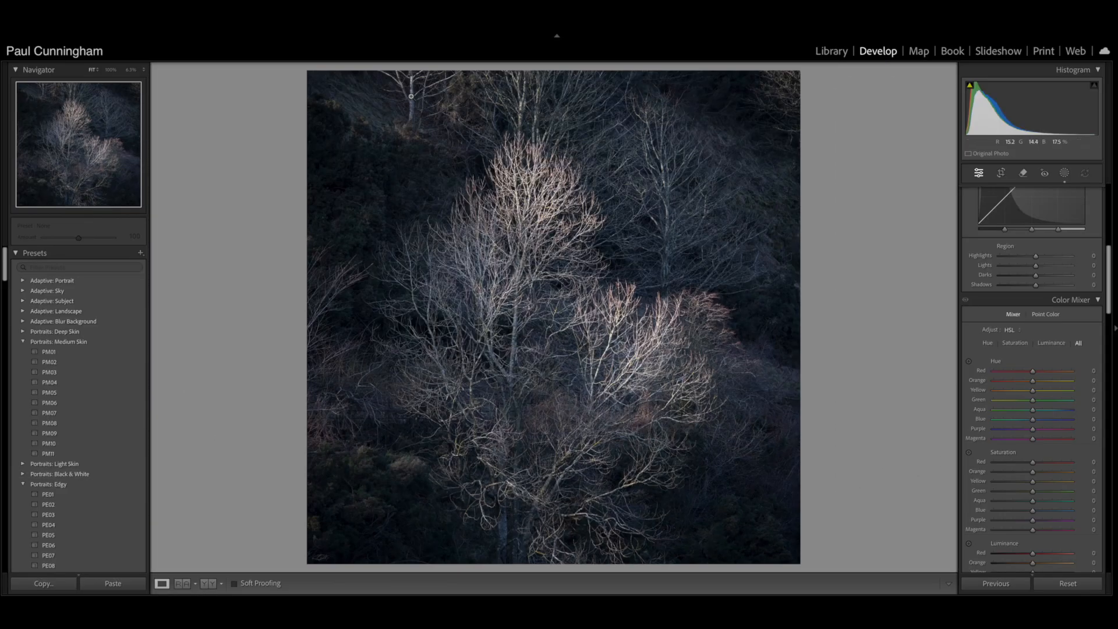